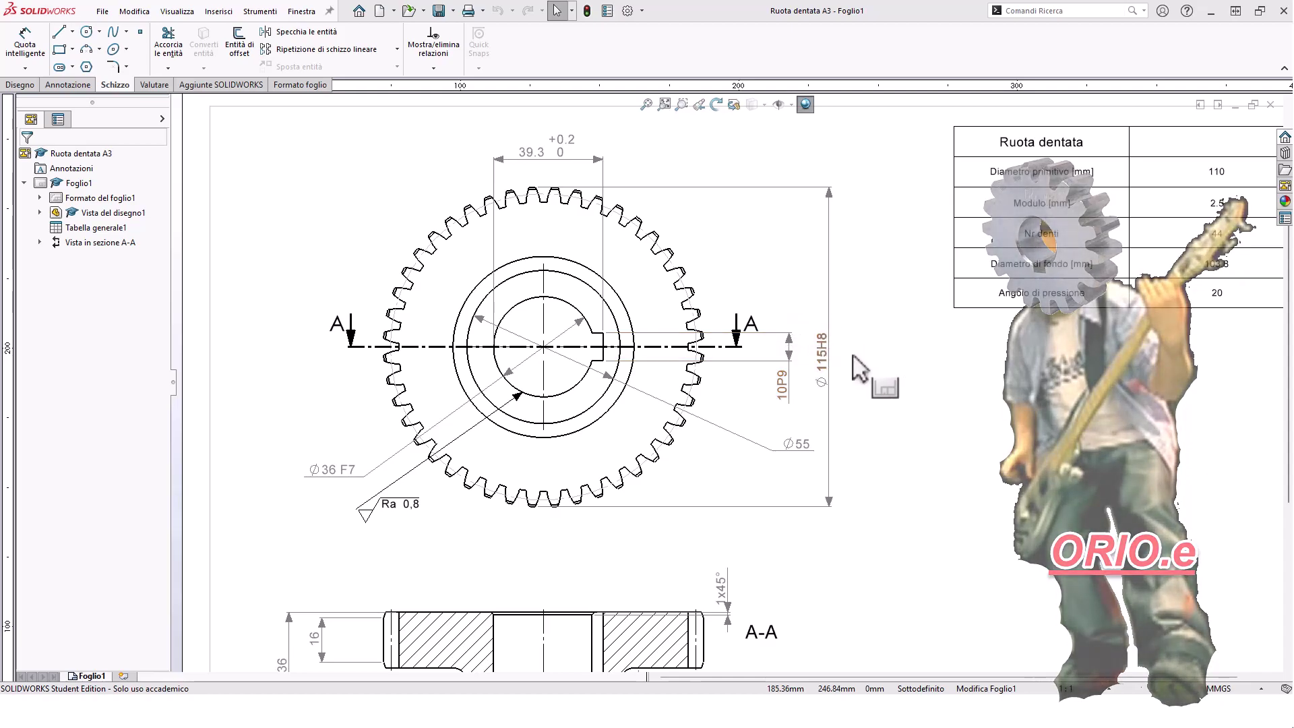
# Delete the 16 mm dimension shown in section A-A of the gear drawing.
pyautogui.moveTo(815, 431)
pyautogui.mouseDown(button='middle')
pyautogui.moveTo(847, 370)
pyautogui.moveTo(928, 407)
pyautogui.mouseUp(button='middle')
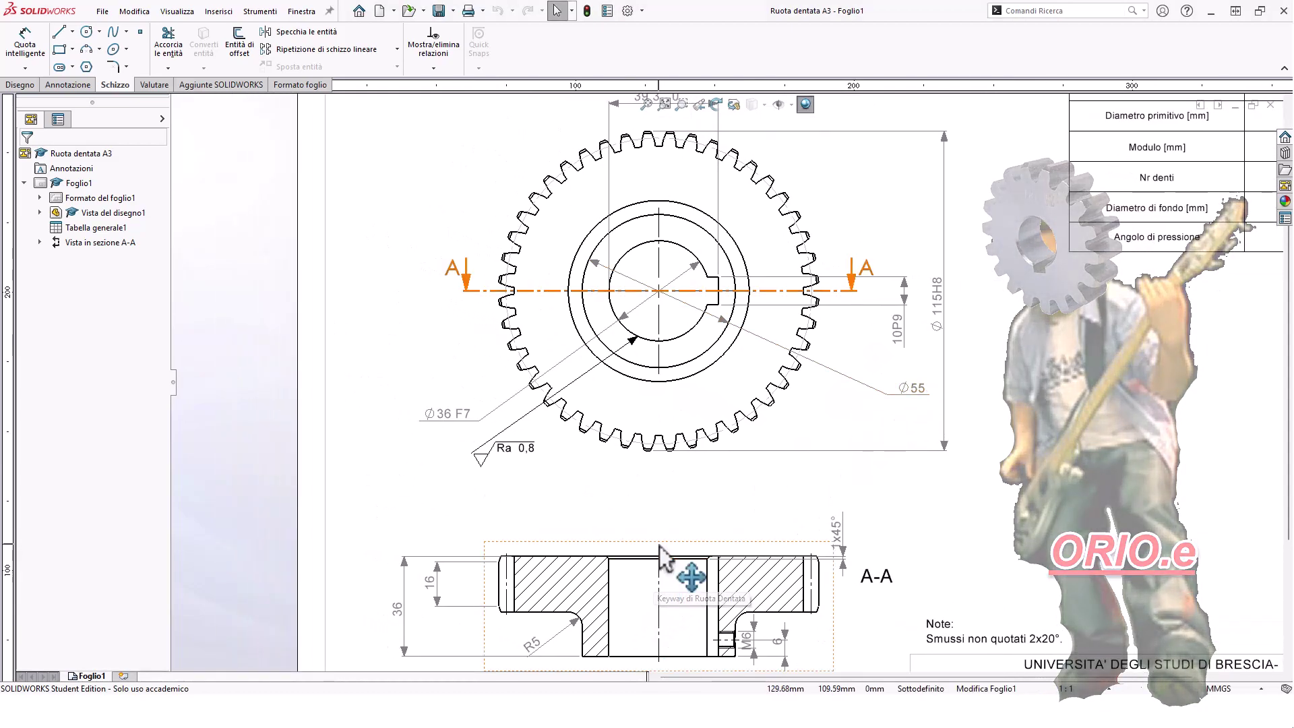
pyautogui.click(436, 585)
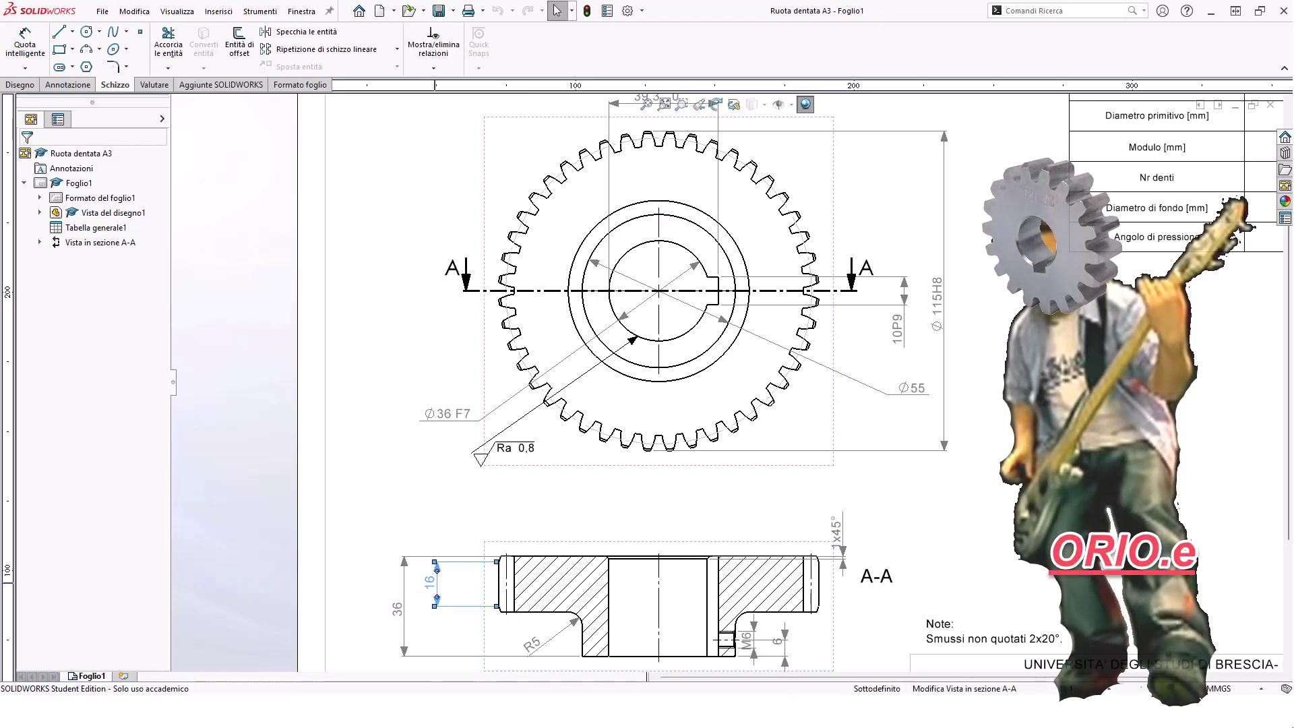
pyautogui.press('Delete')
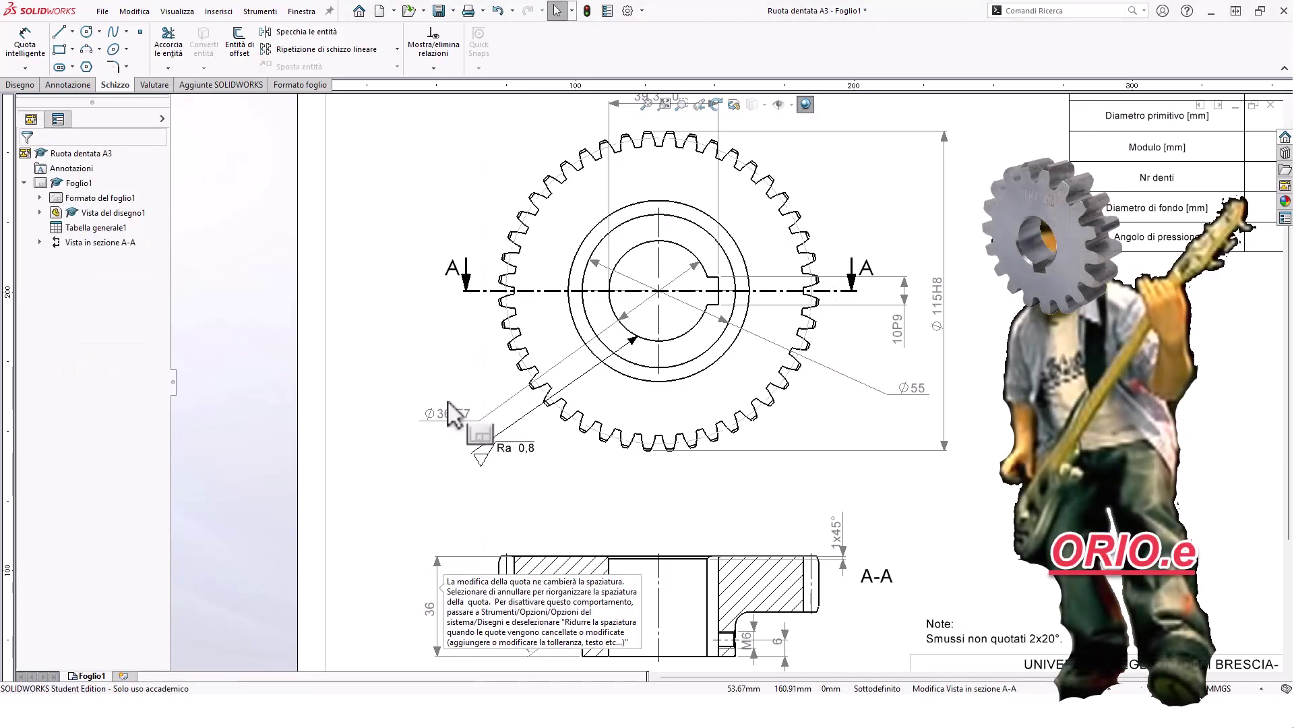
# Remove the H8 suffix from the Ø115H8 outer diameter dimension text.
pyautogui.click(936, 297)
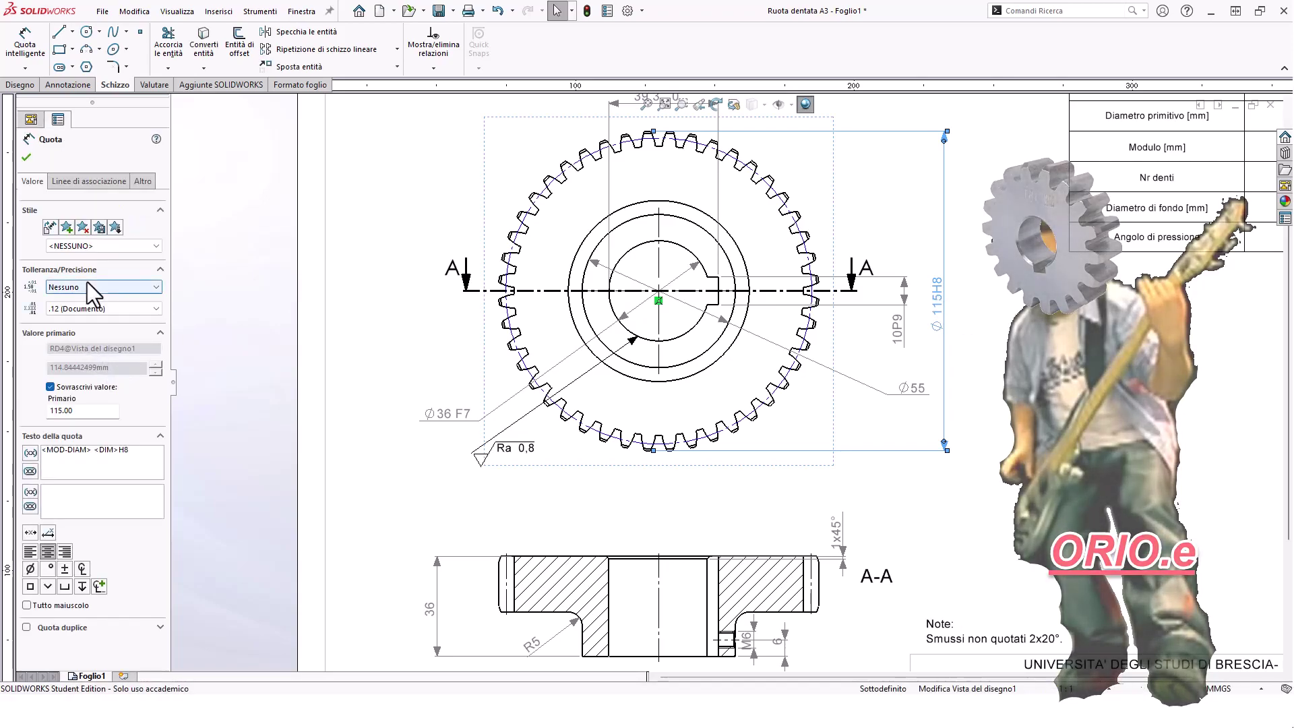
pyautogui.doubleClick(124, 449)
pyautogui.press('Delete')
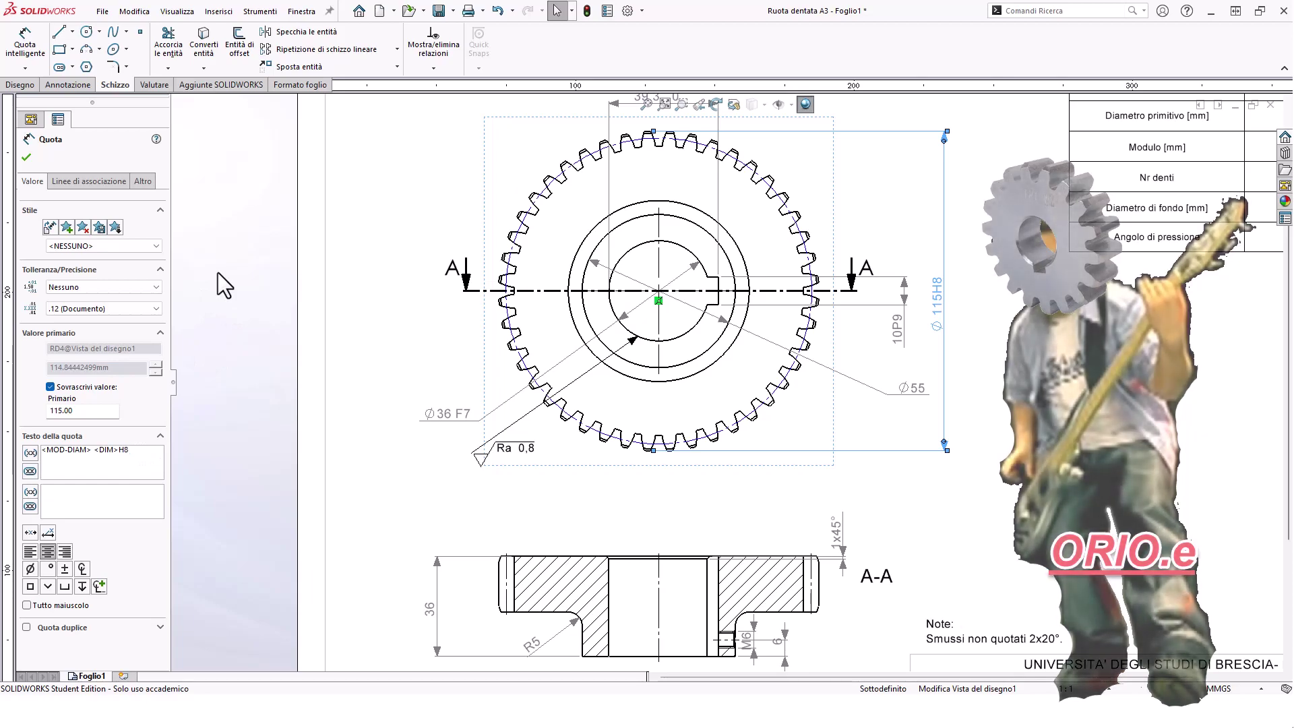
# Give the Ø115 dimension a fit tolerance with shaft class h8.
pyautogui.click(101, 289)
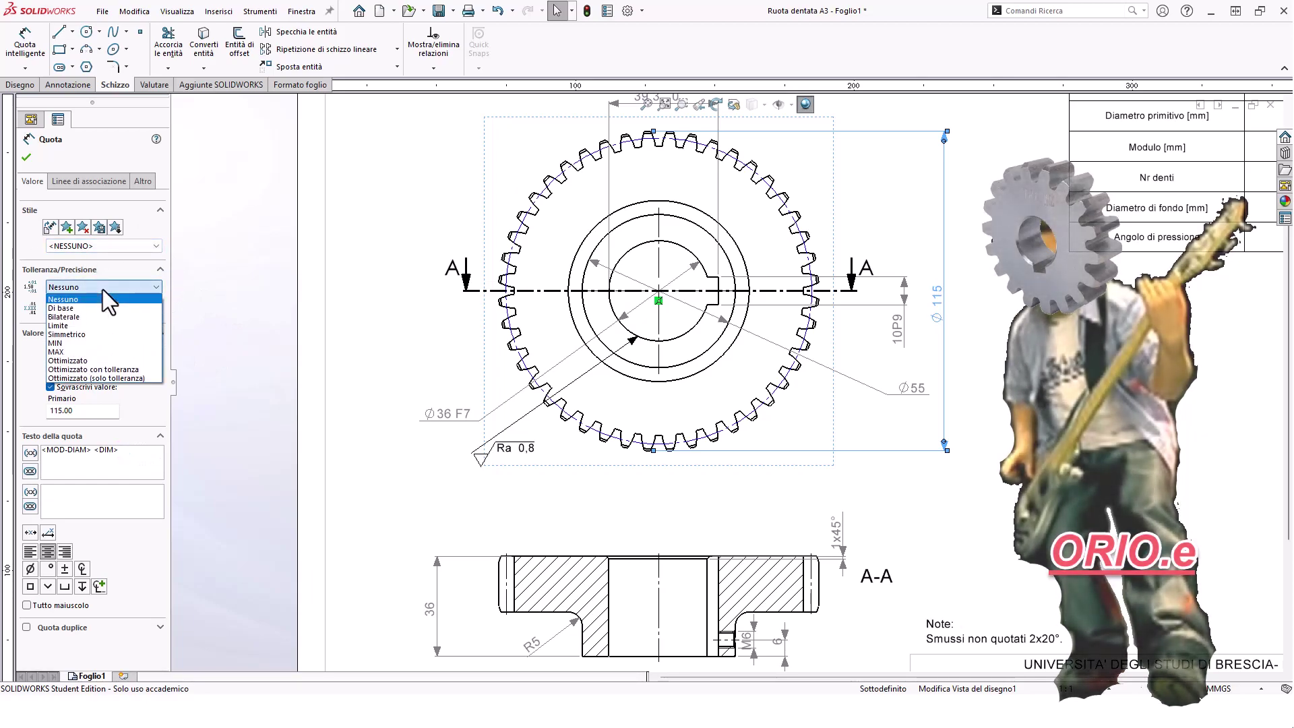
pyautogui.click(110, 359)
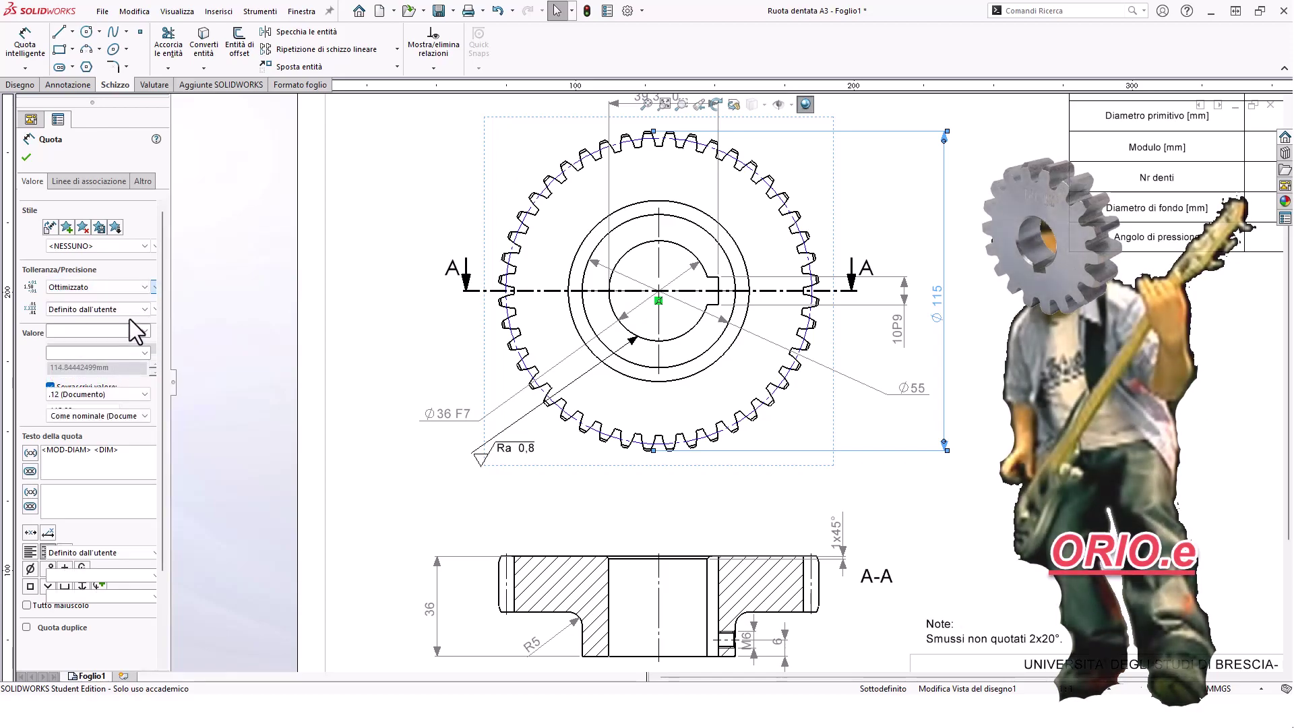
pyautogui.click(119, 305)
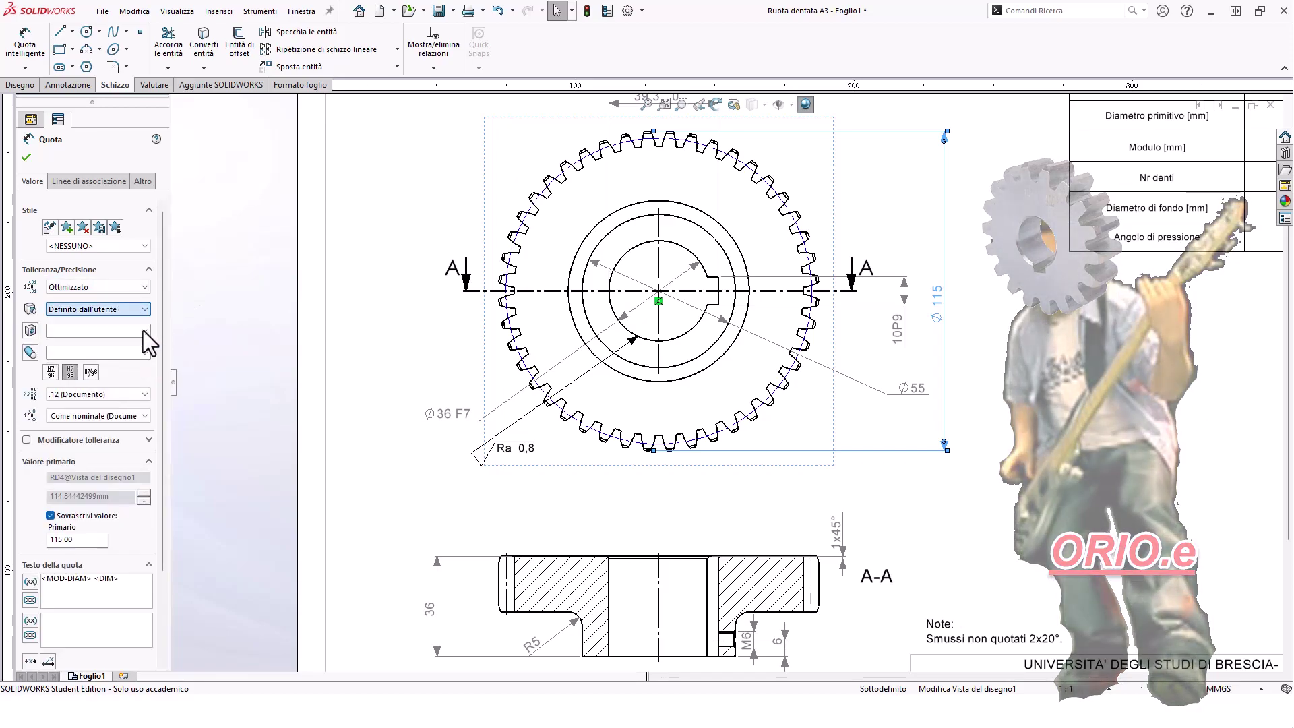
pyautogui.click(145, 329)
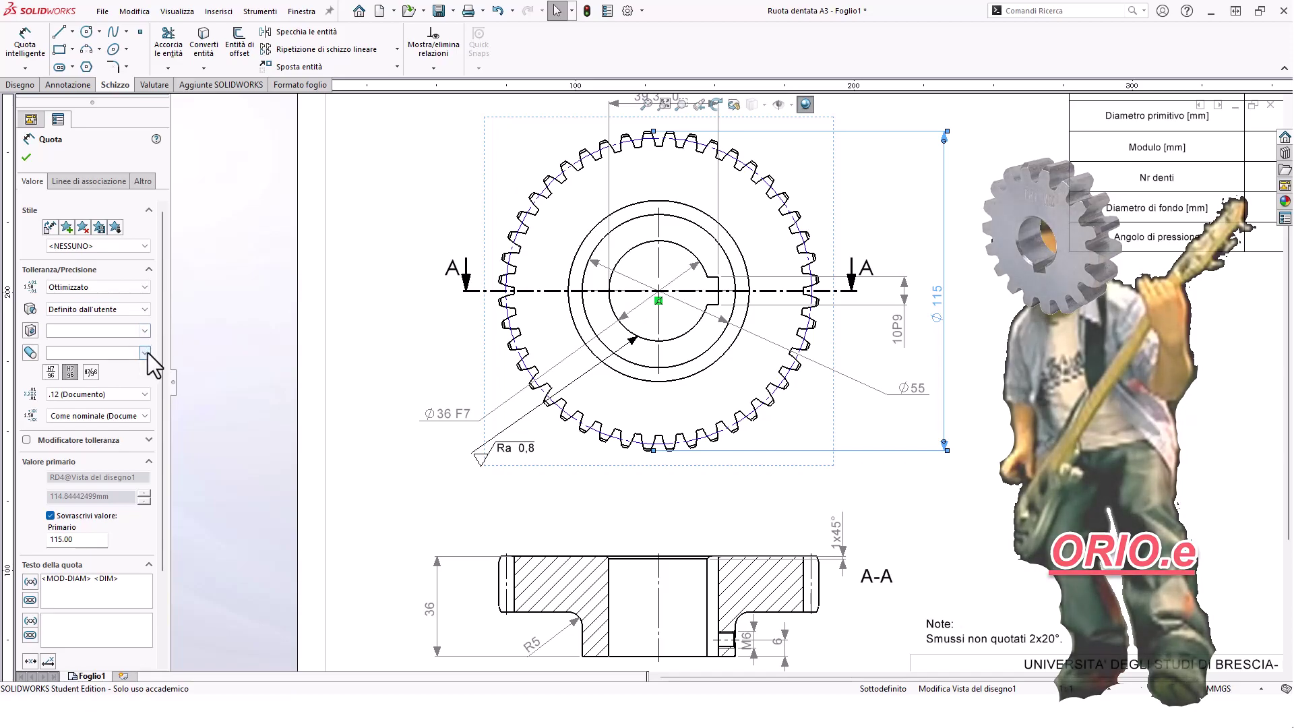
pyautogui.click(145, 353)
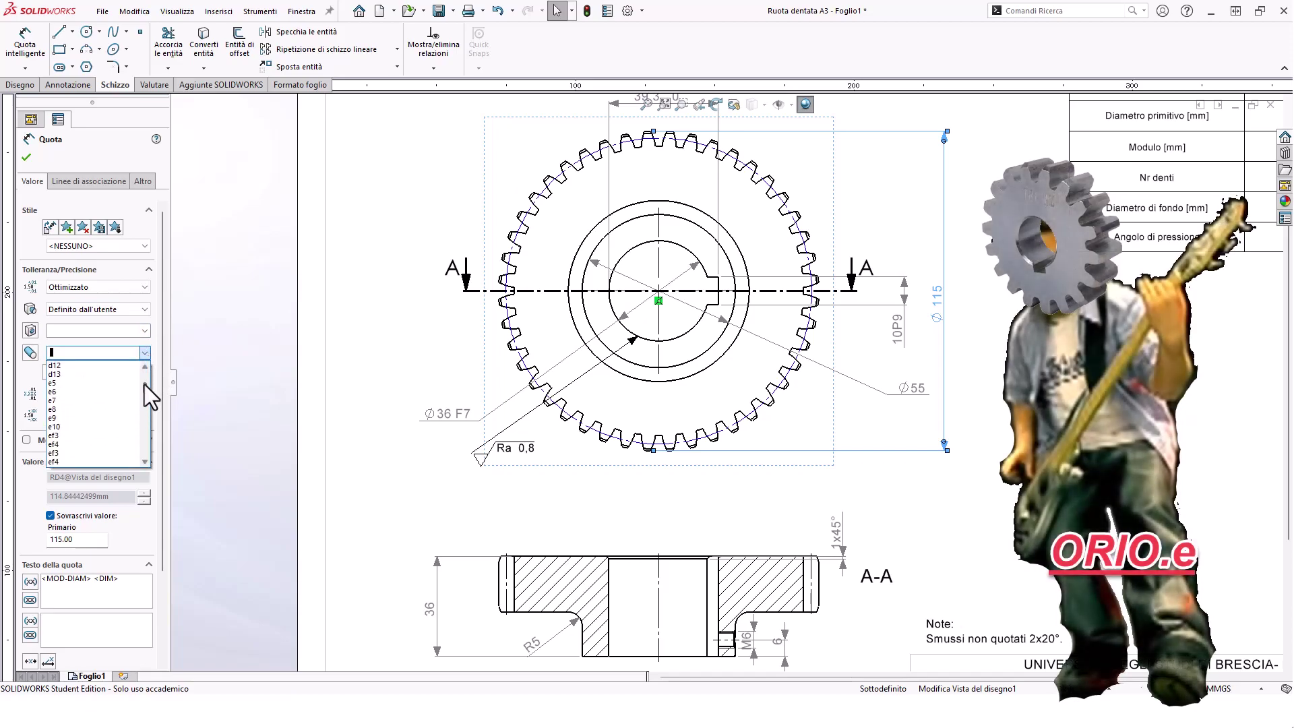
pyautogui.moveTo(144, 386); pyautogui.dragTo(144, 398)
pyautogui.scroll(-6, 144, 398)
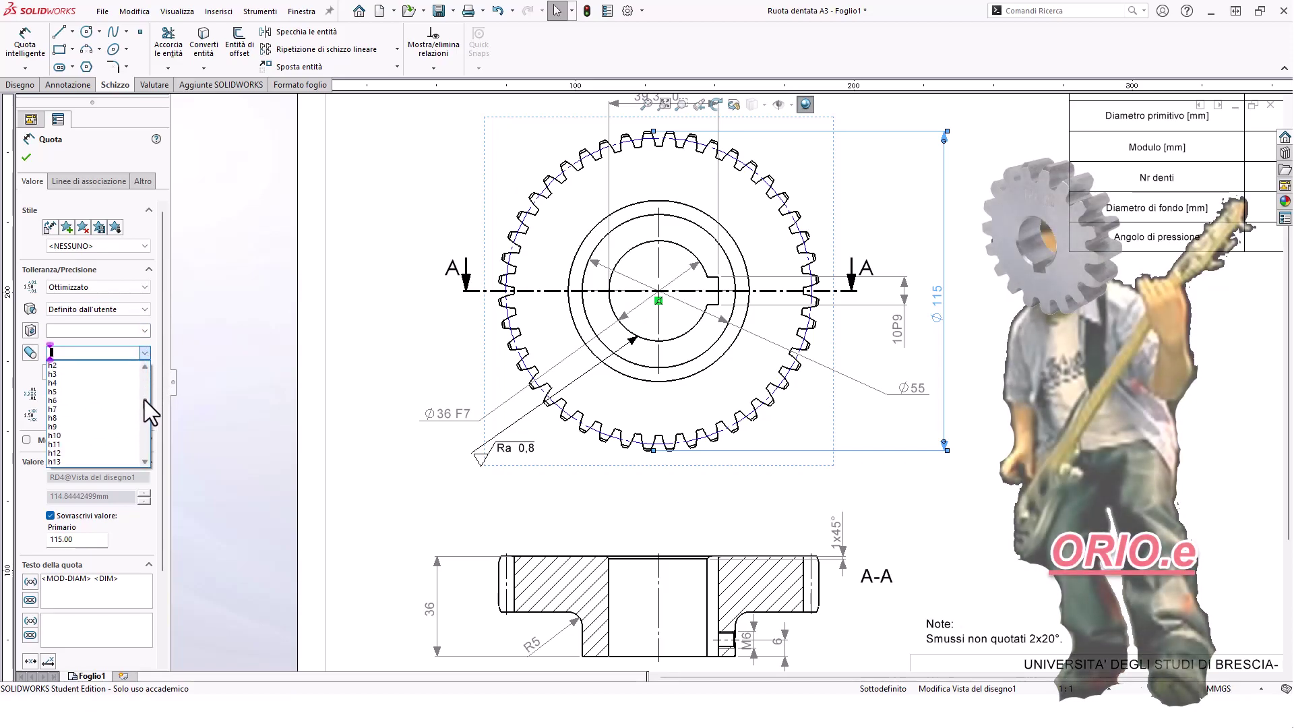
pyautogui.click(63, 417)
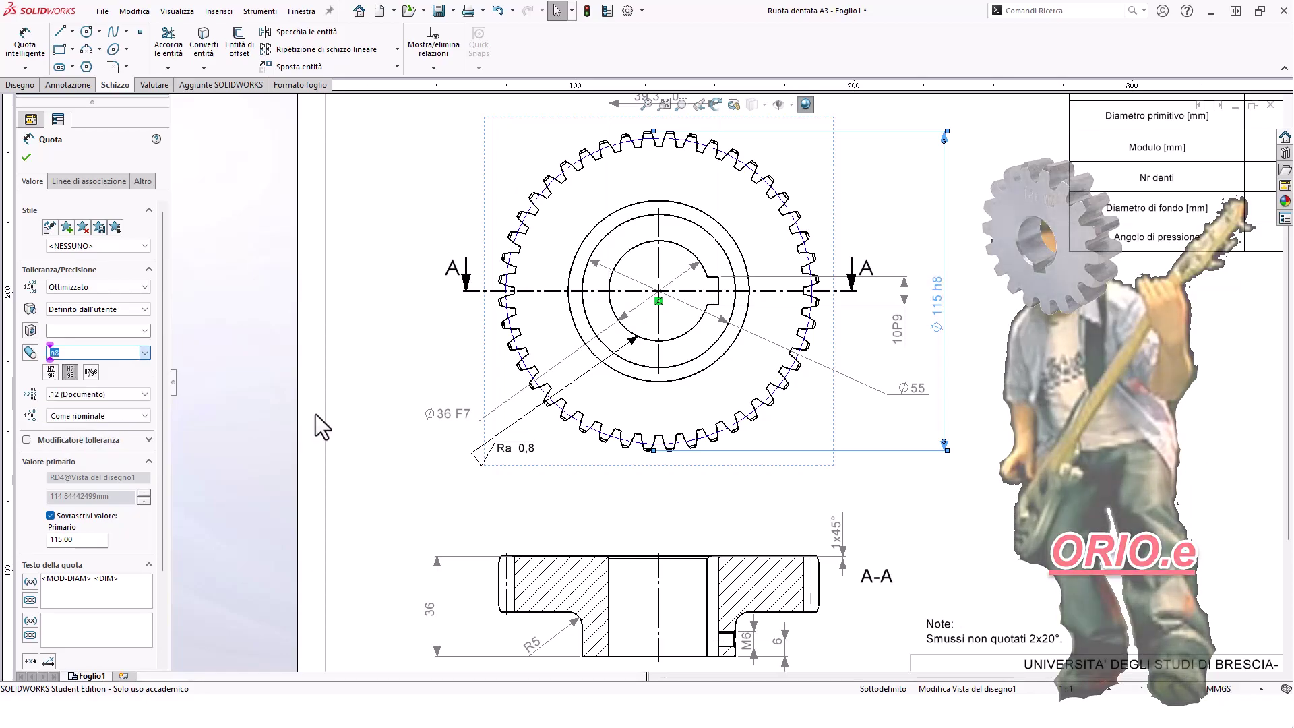
pyautogui.click(28, 162)
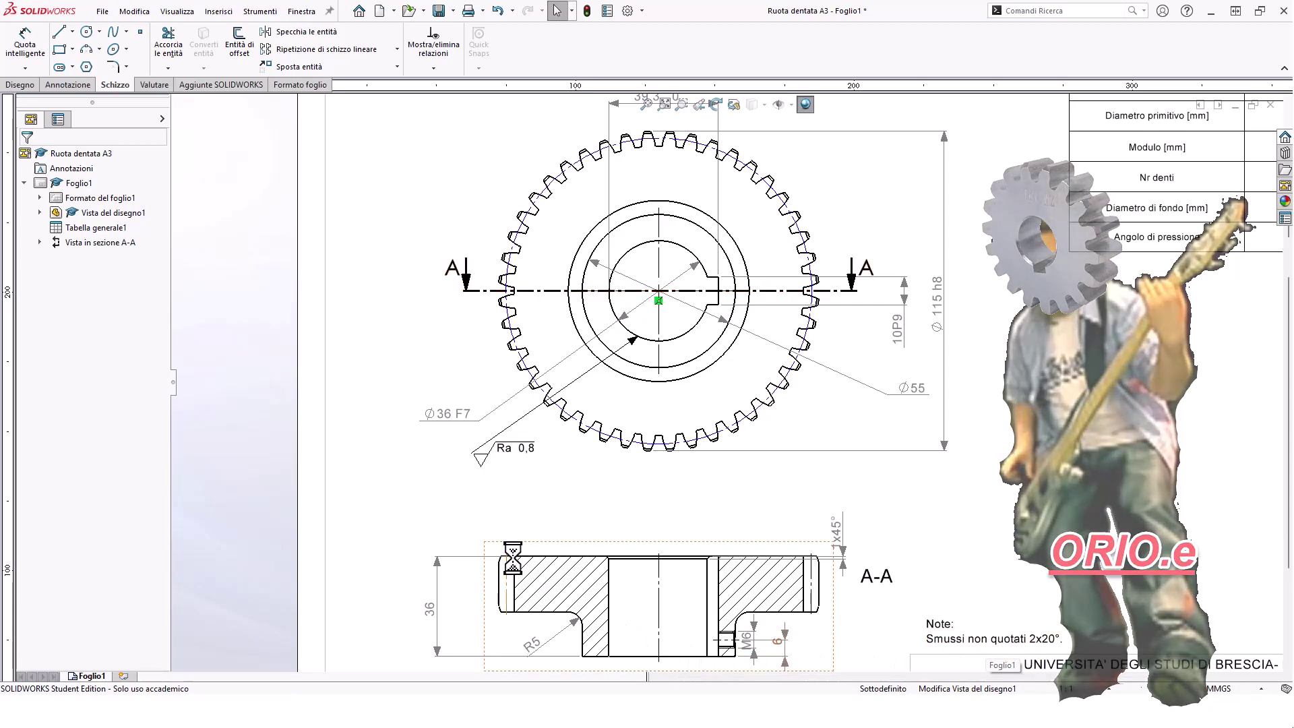
# Dimension the top-left chamfer of section A-A with a 2 mm vertical height.
pyautogui.scroll(-2, 549, 566)
pyautogui.scroll(-3, 539, 549)
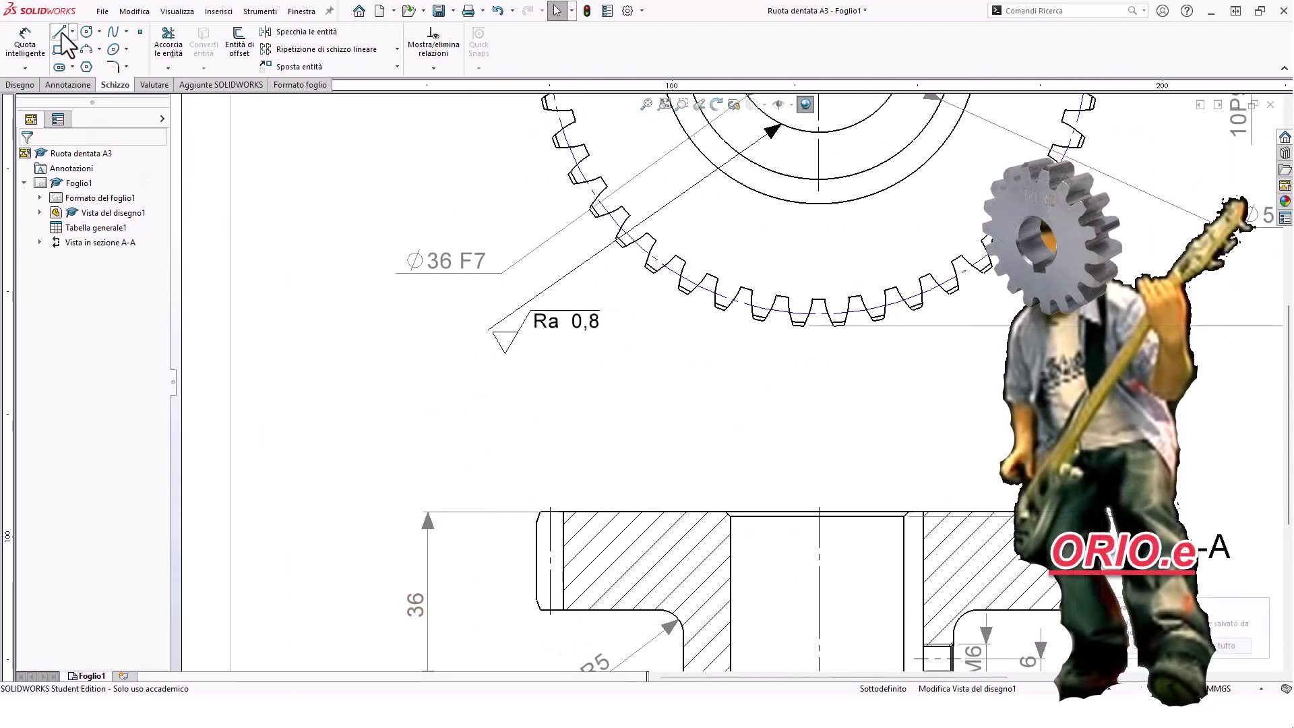
pyautogui.click(25, 42)
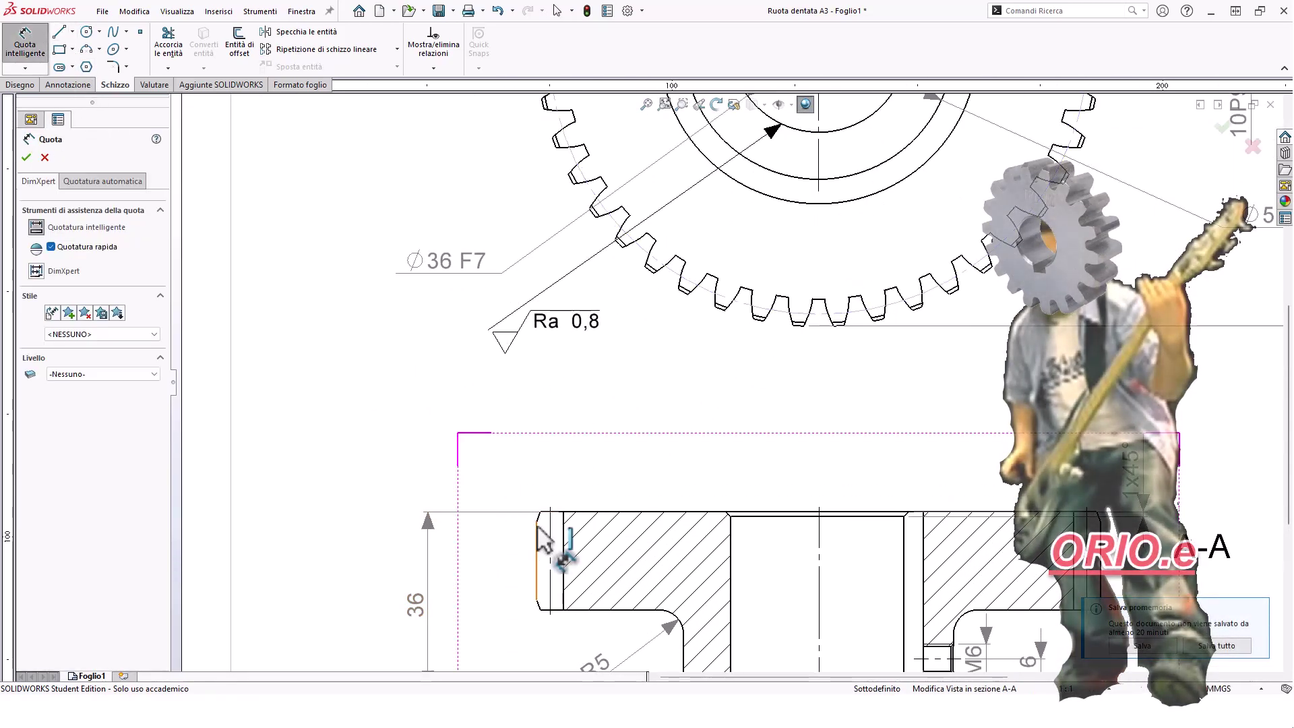
pyautogui.click(537, 522)
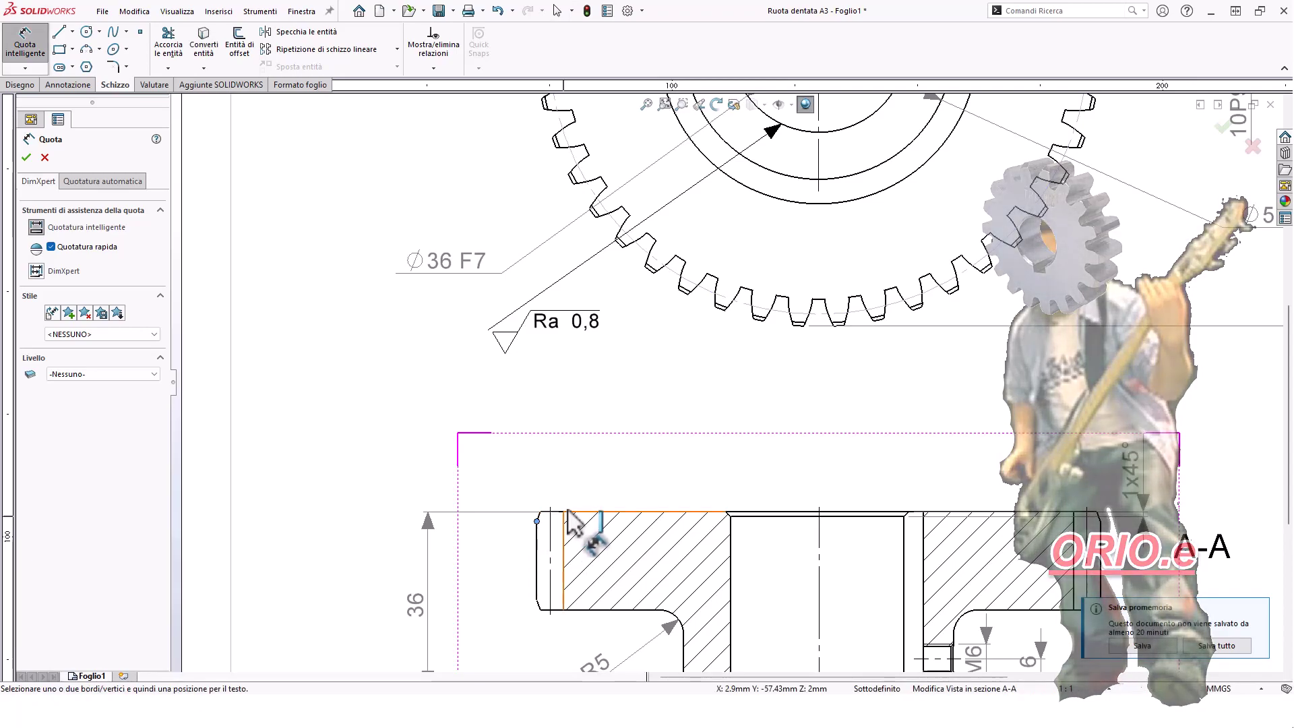
pyautogui.click(572, 514)
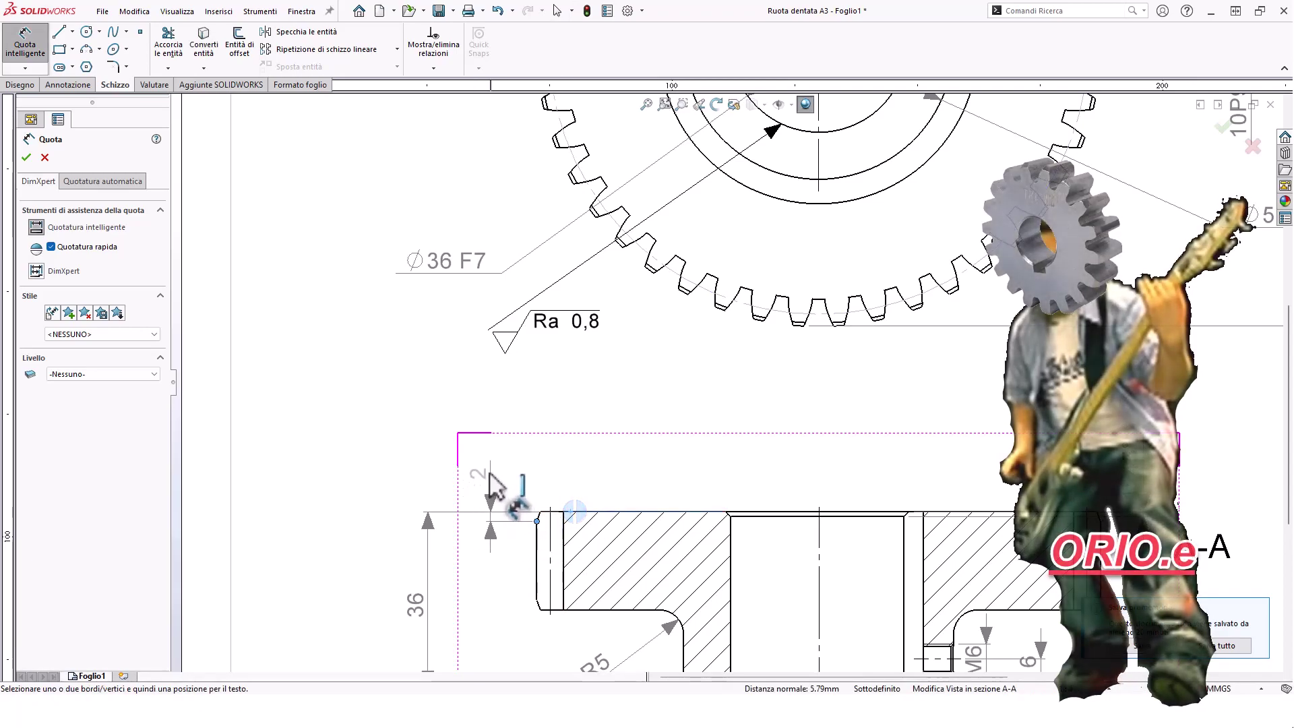
pyautogui.click(562, 529)
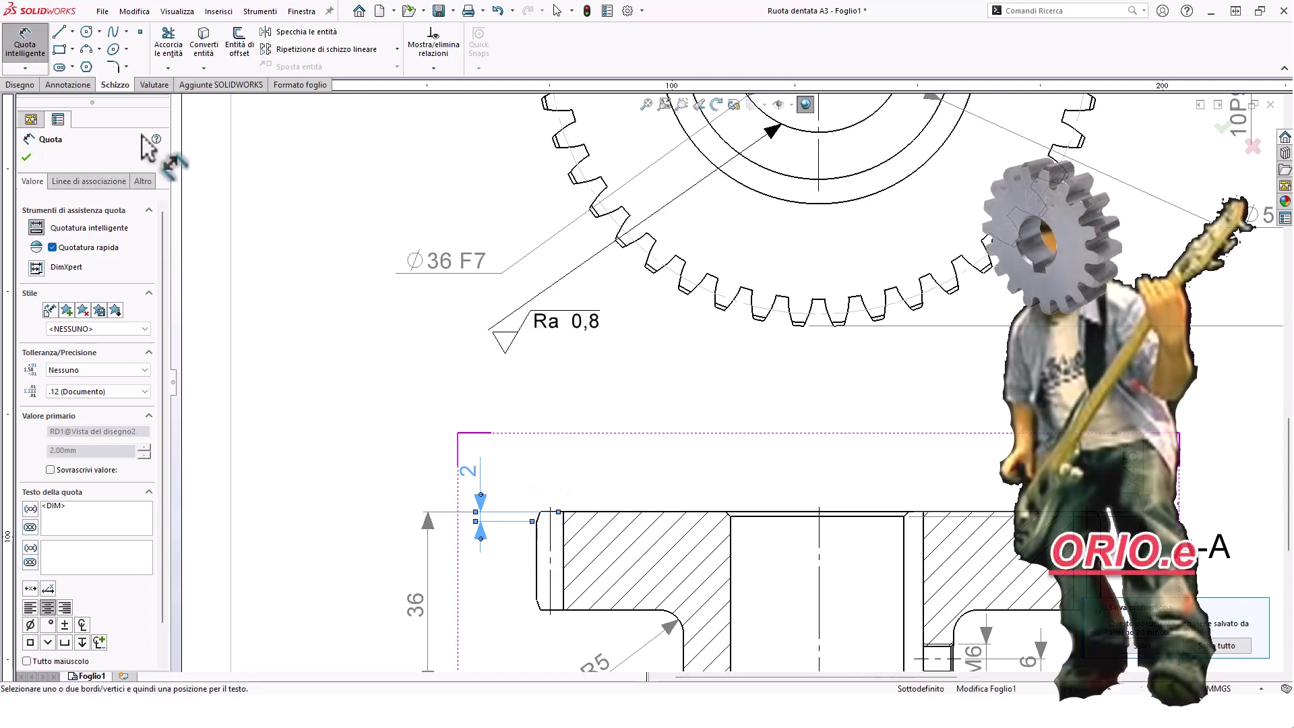
pyautogui.scroll(-2, 572, 532)
pyautogui.scroll(-2, 593, 512)
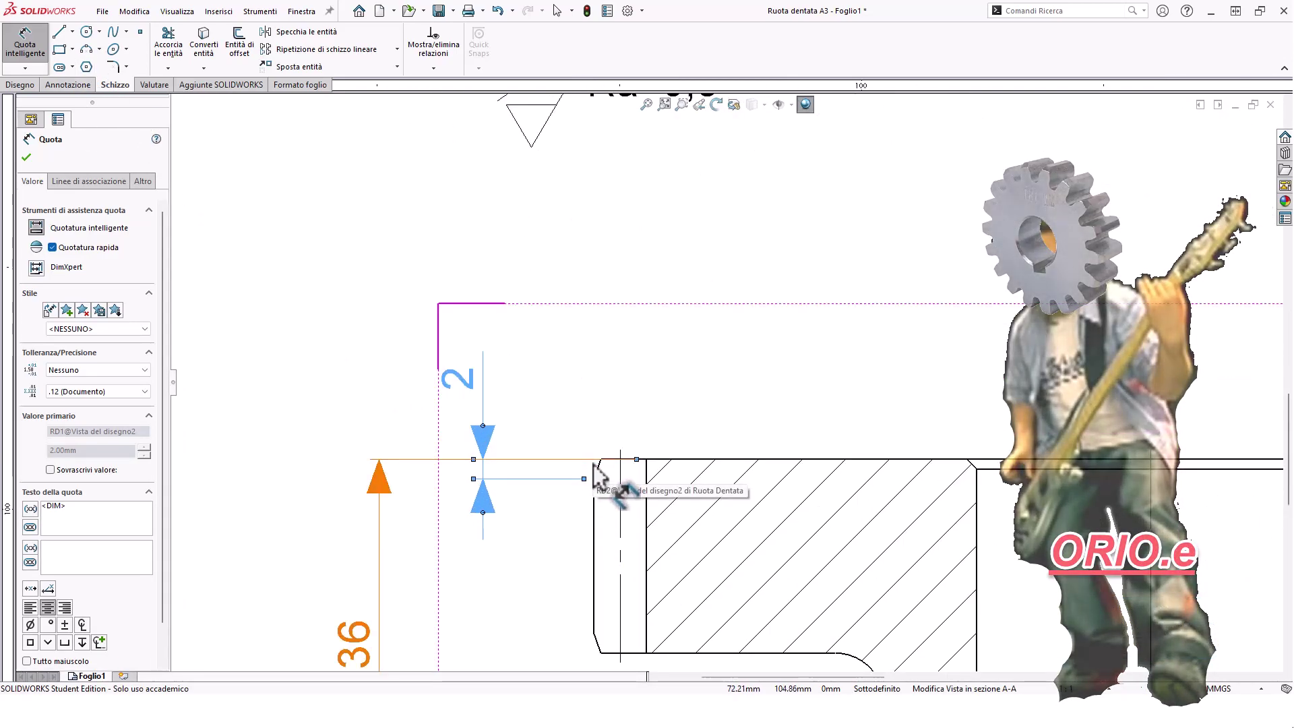
pyautogui.scroll(-1, 584, 453)
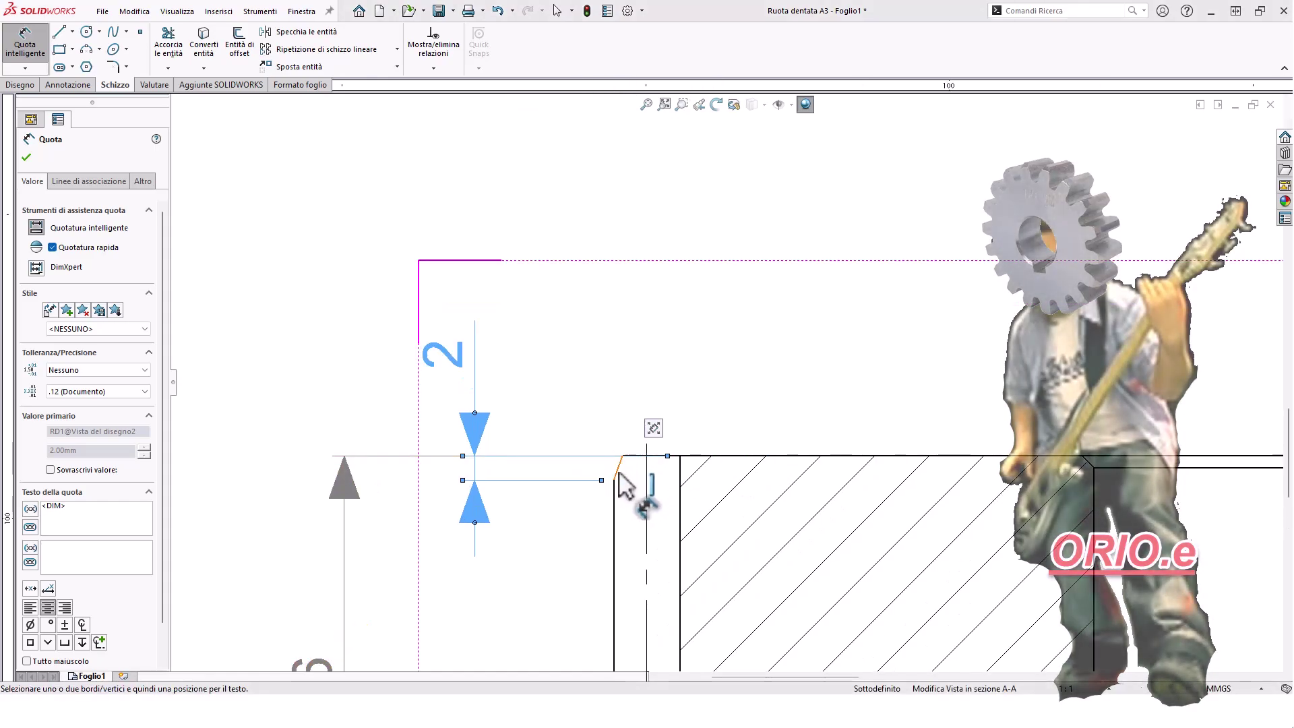
pyautogui.scroll(-1, 650, 496)
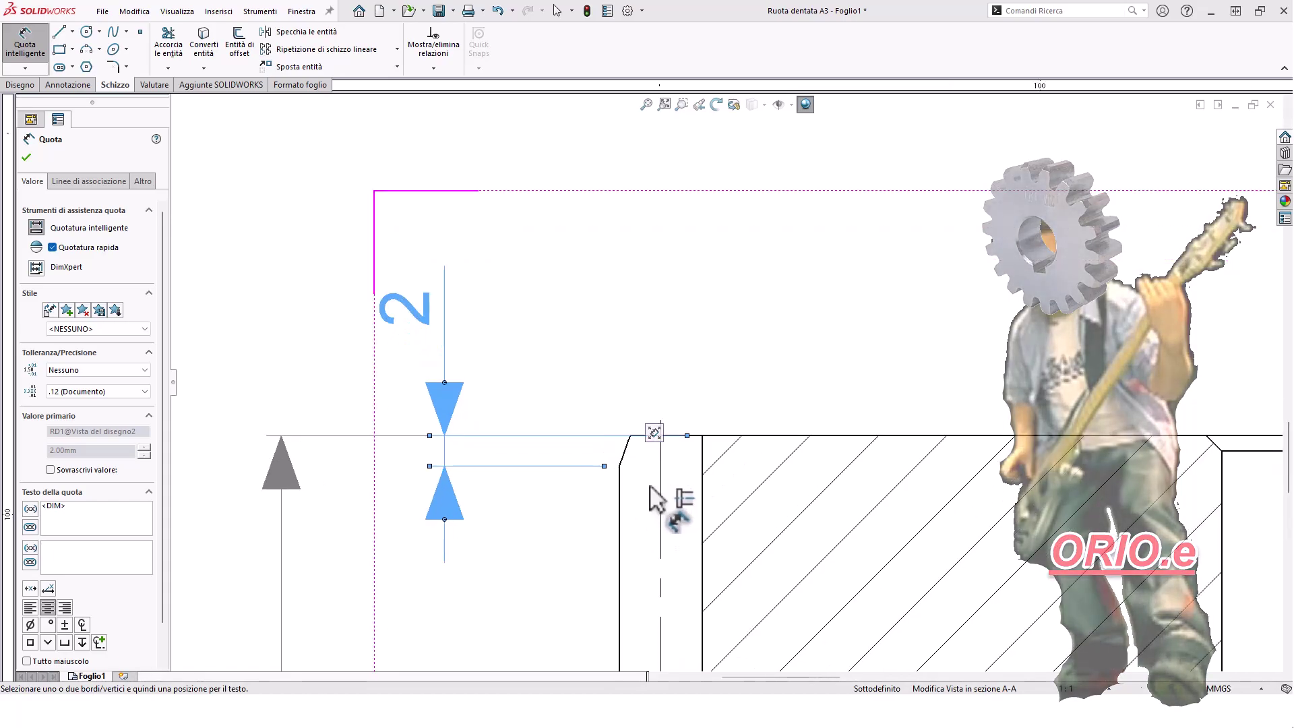
pyautogui.press('Escape')
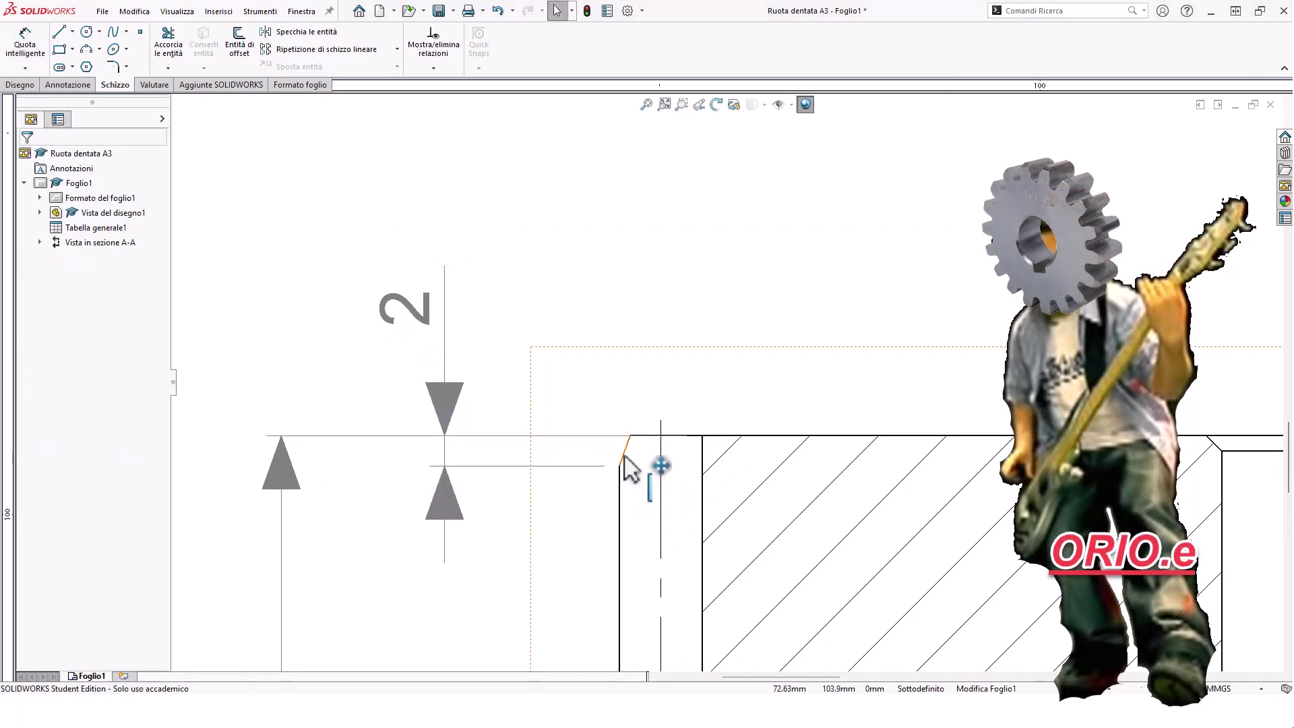
# Sketch a centerline from the chamfer's top end to its lower end in section A-A.
pyautogui.click(72, 31)
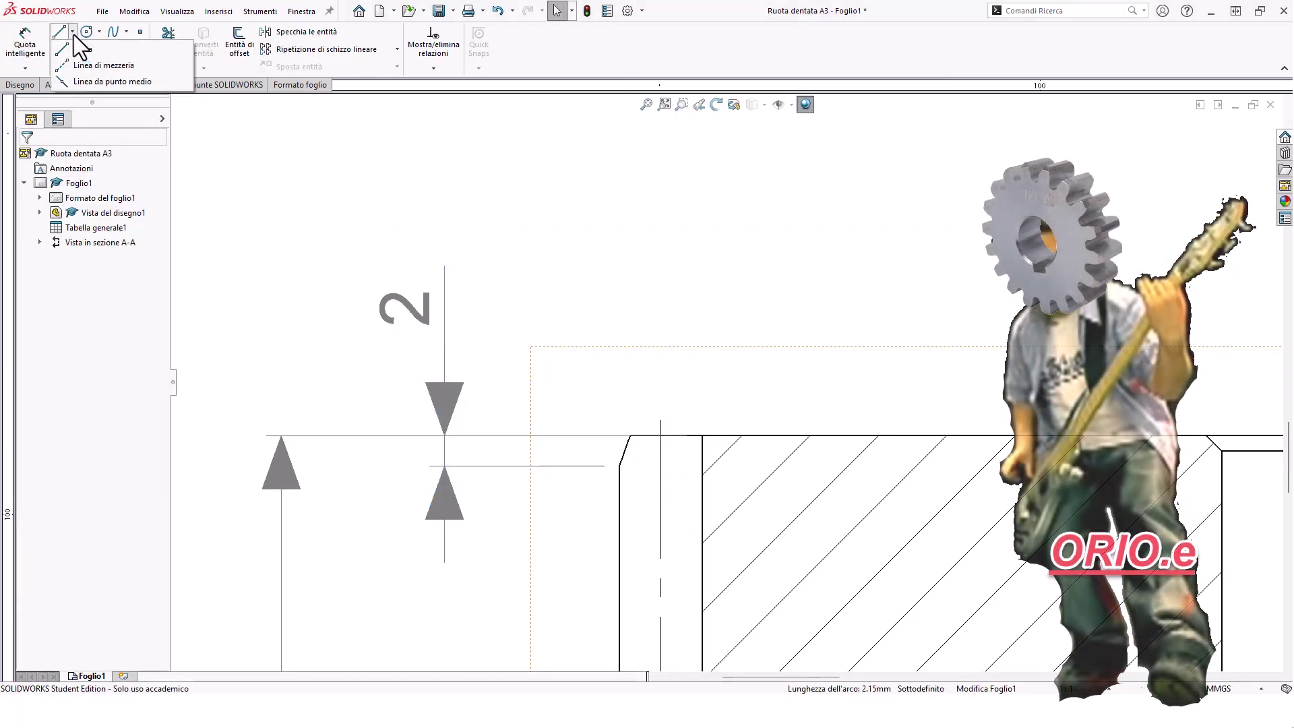
pyautogui.click(62, 65)
pyautogui.scroll(-4, 598, 376)
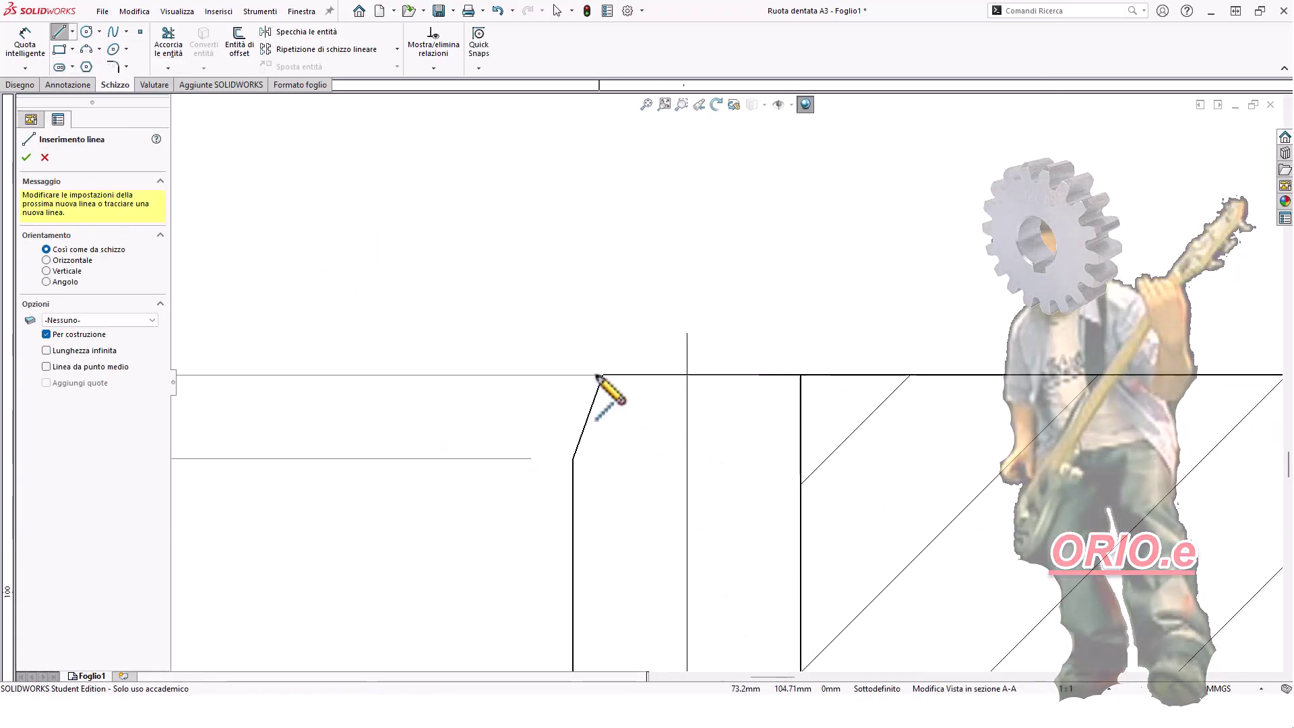
pyautogui.click(603, 375)
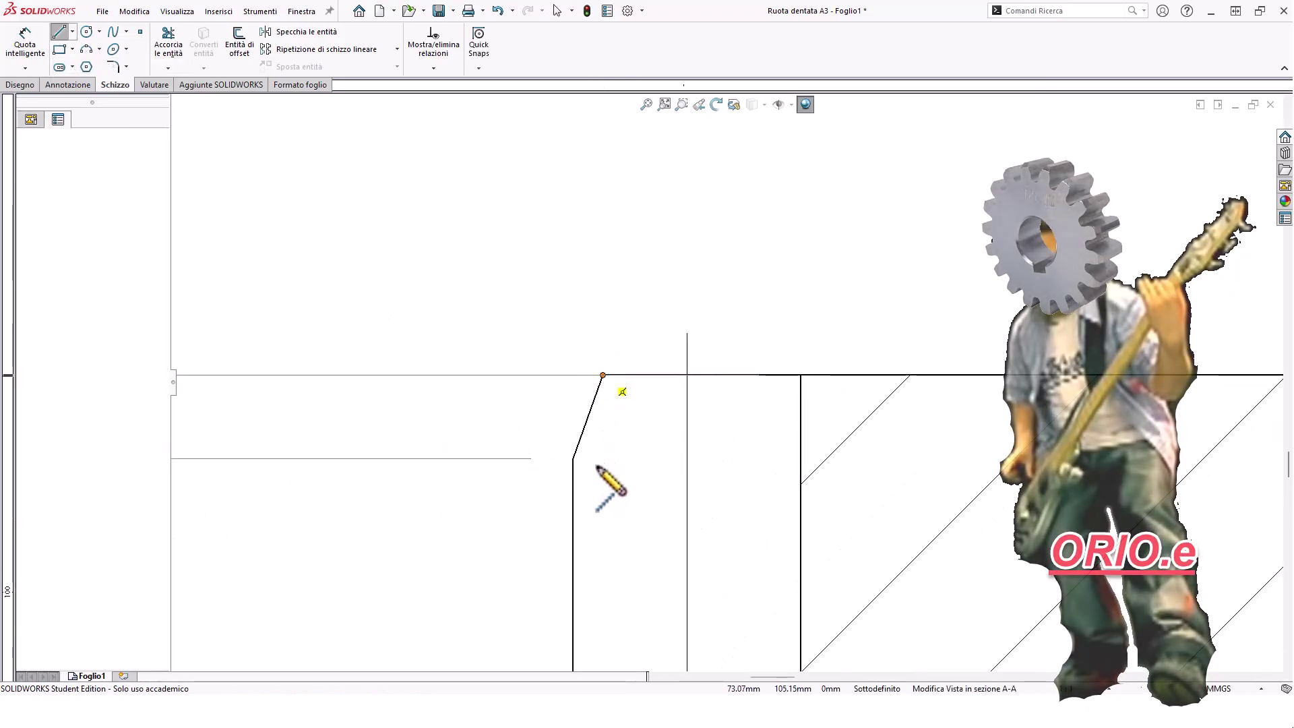
pyautogui.click(573, 459)
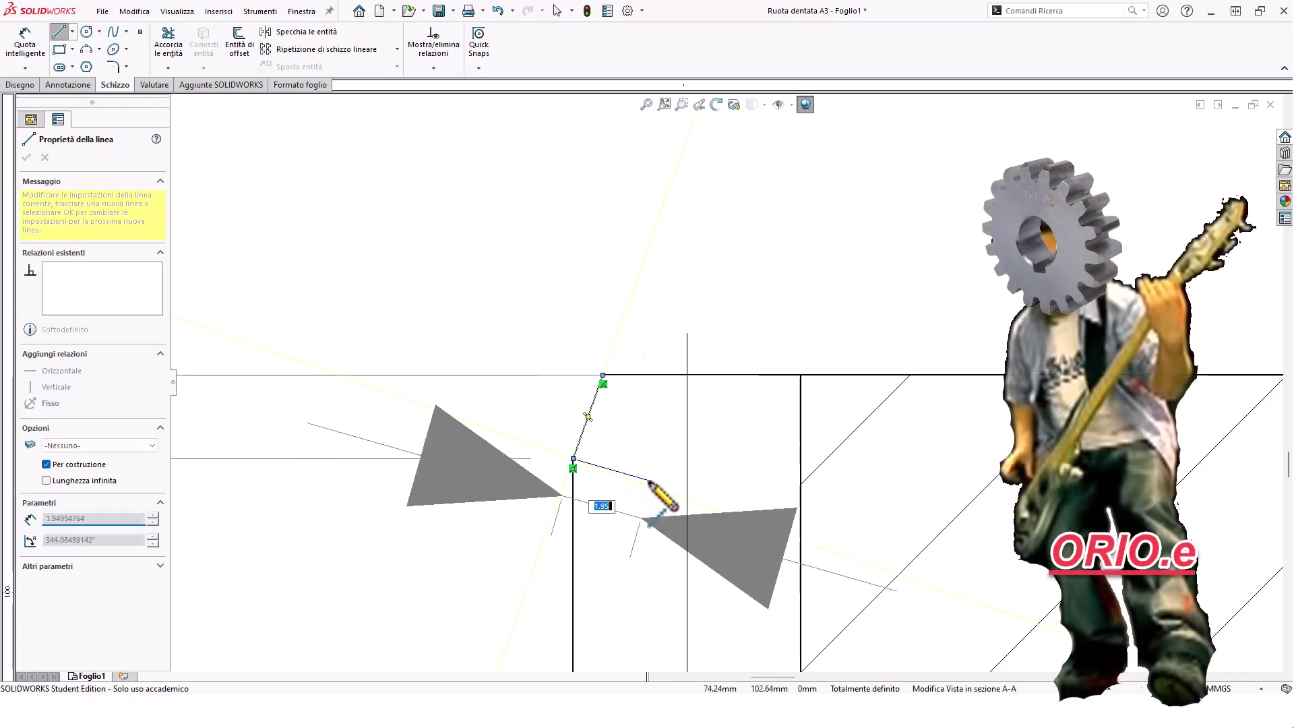
pyautogui.press('Escape')
pyautogui.press('Escape')
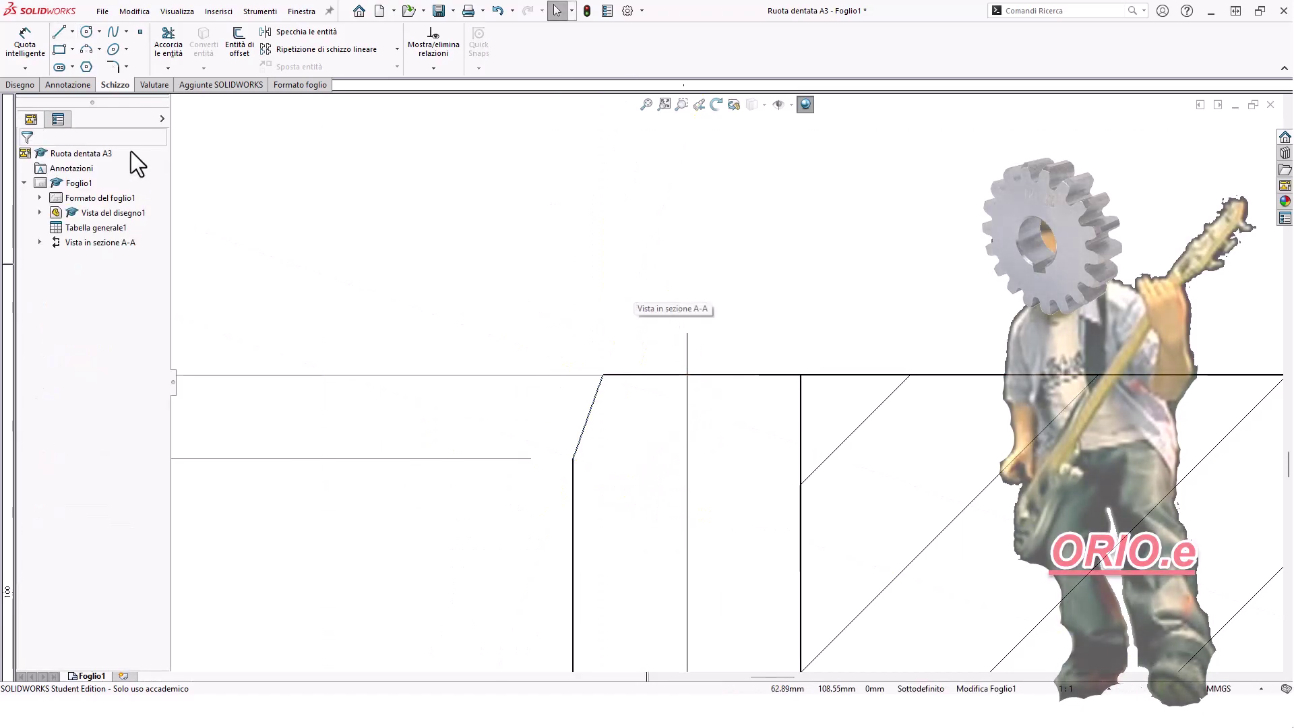
# Measure the angle between the chamfer centerline and the top edge, giving 70.4°.
pyautogui.press('d')
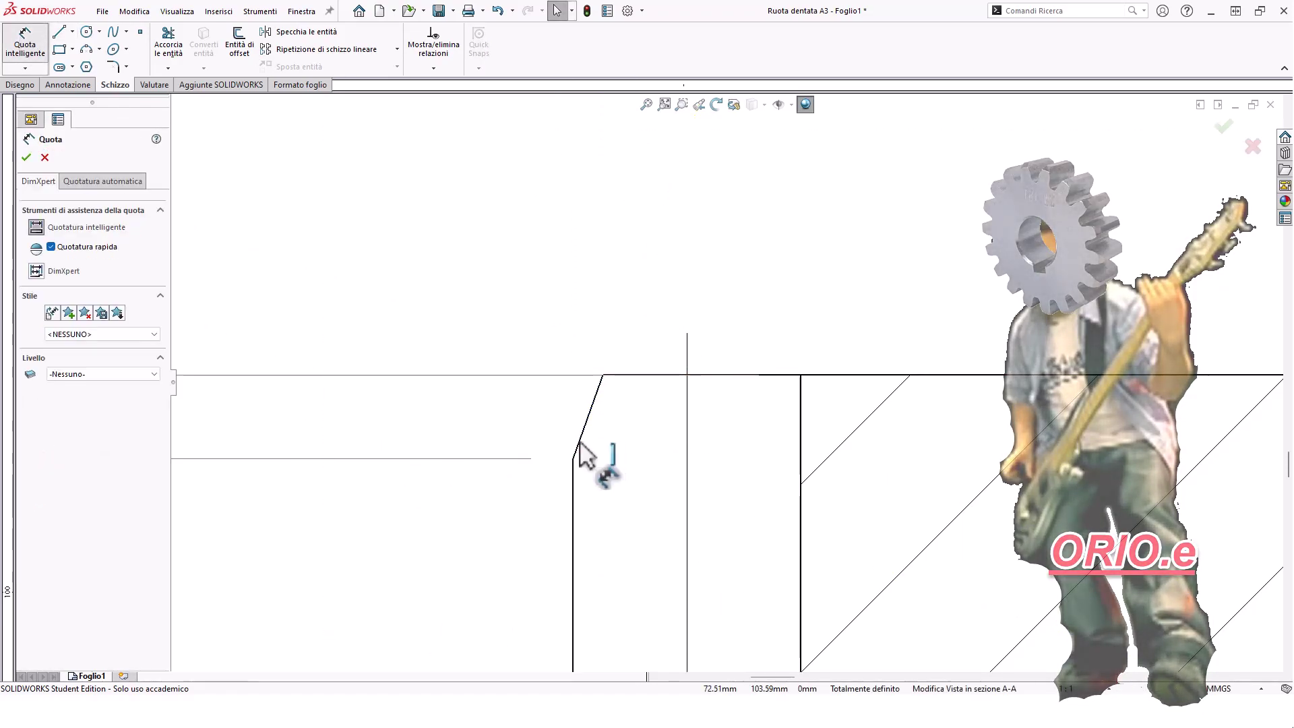
pyautogui.click(629, 386)
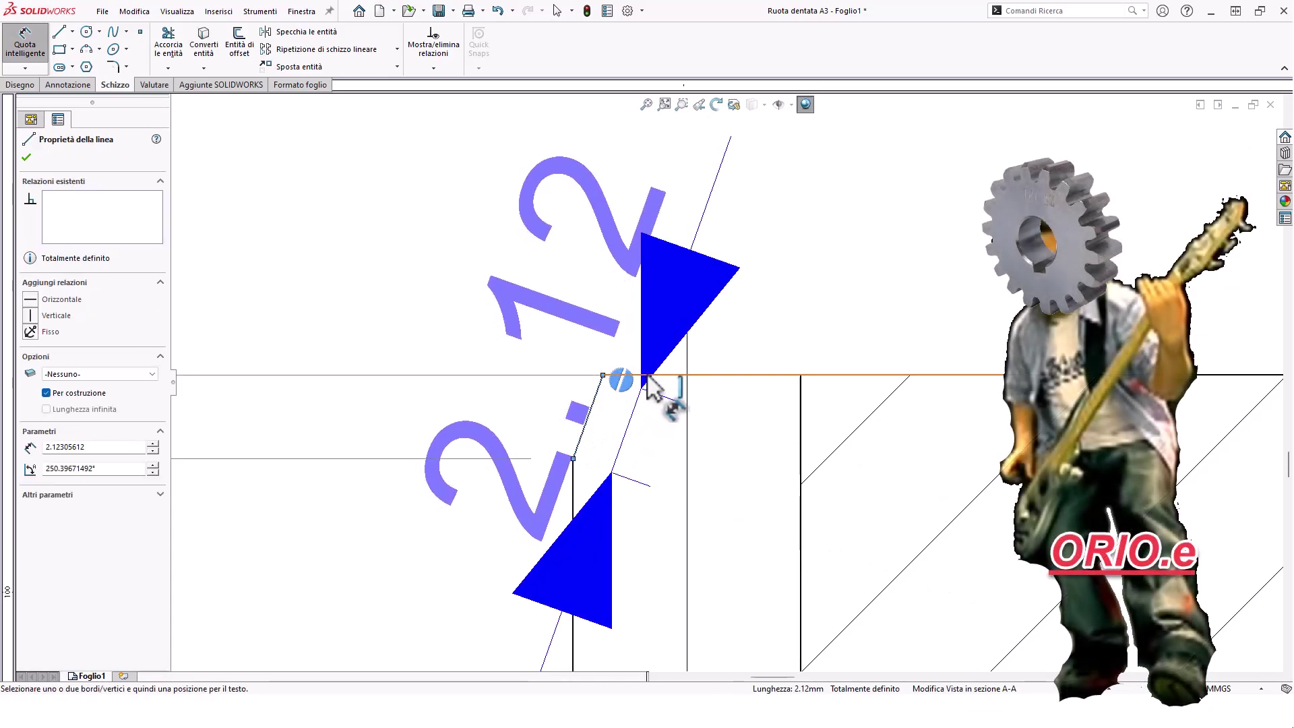
pyautogui.click(646, 376)
pyautogui.scroll(3, 412, 426)
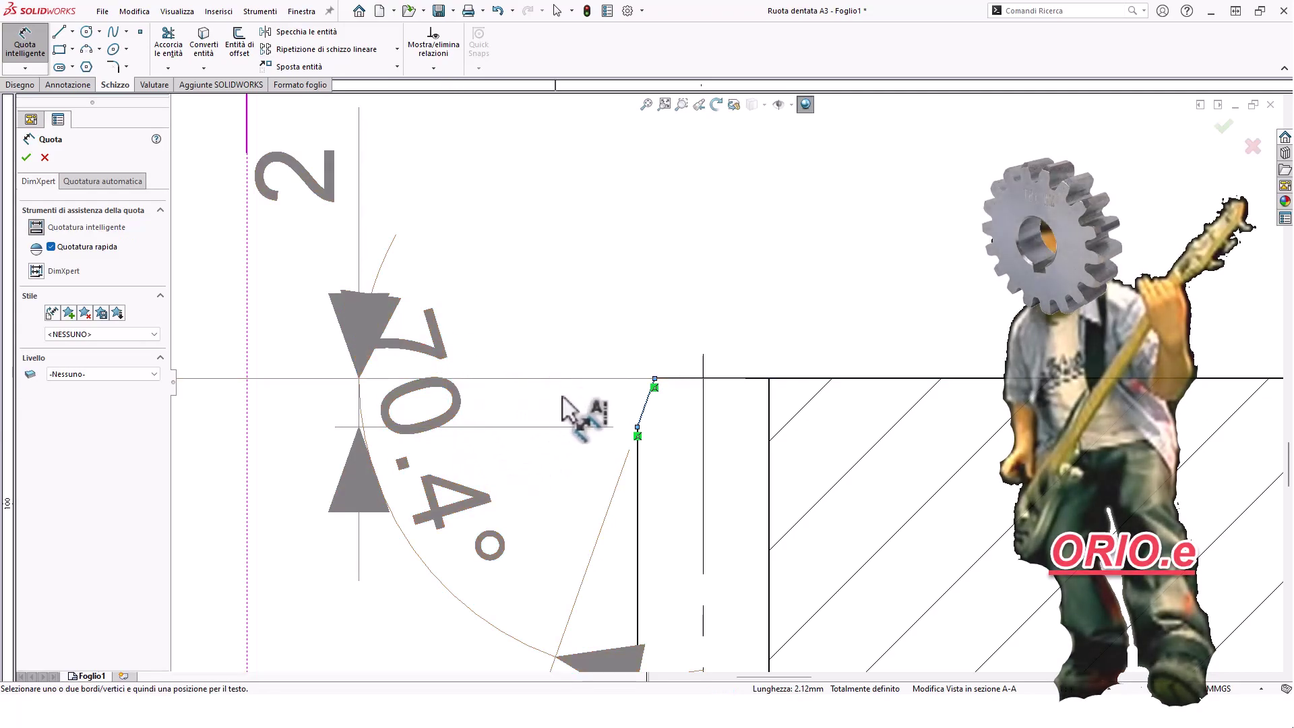
pyautogui.scroll(1, 970, 482)
pyautogui.scroll(1, 616, 354)
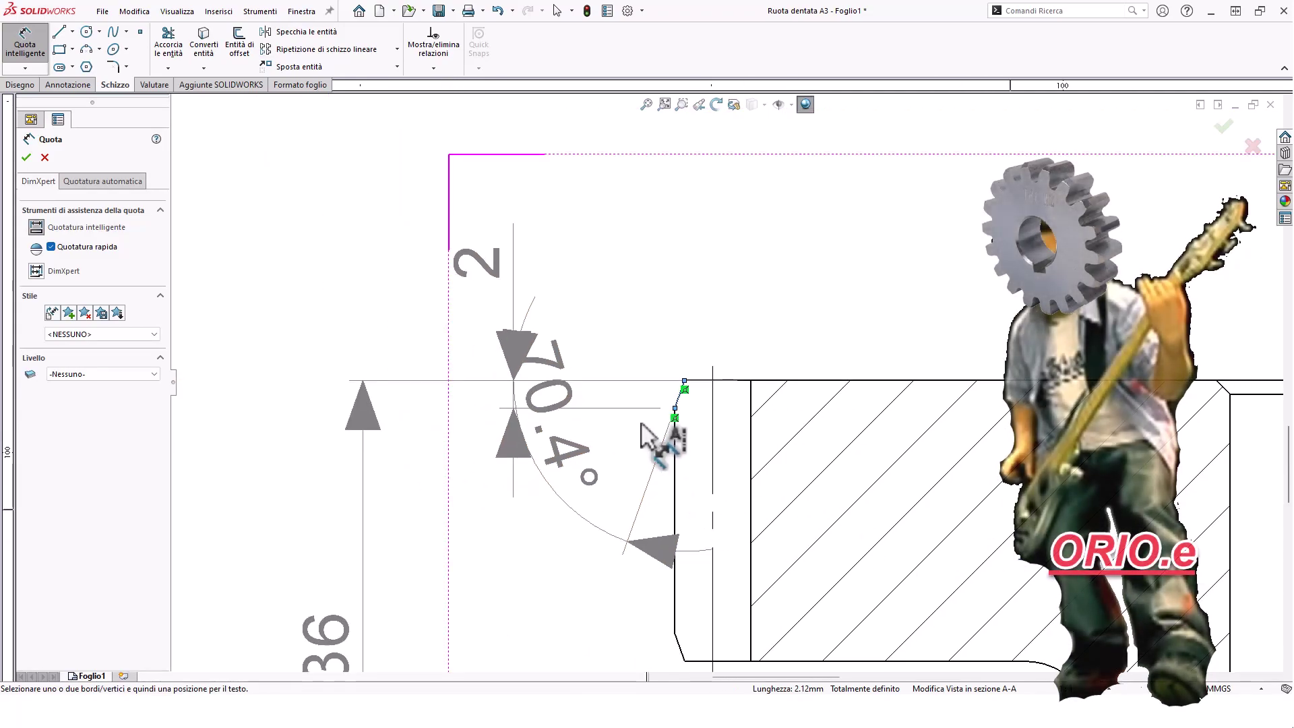
pyautogui.moveTo(545, 354); pyautogui.dragTo(476, 411)
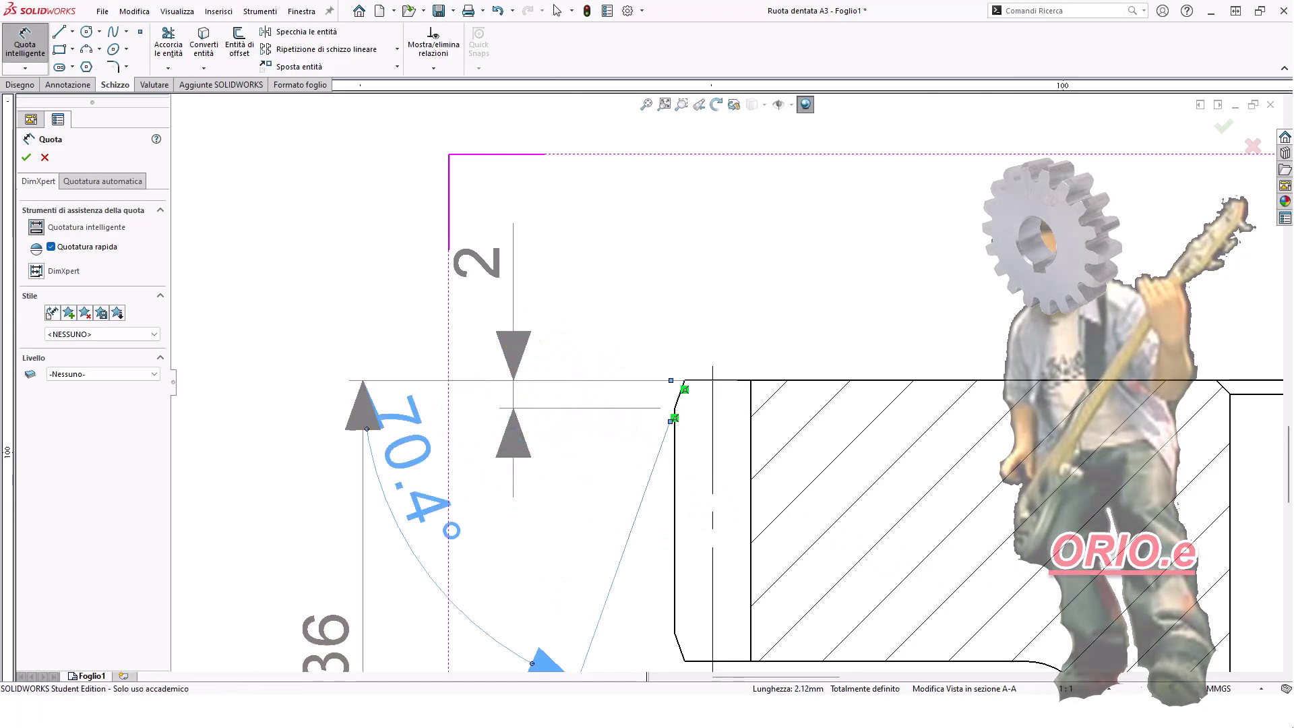
# Place the 70.4° chamfer angle outside the part beside the 2 mm dimension.
pyautogui.scroll(1, 775, 469)
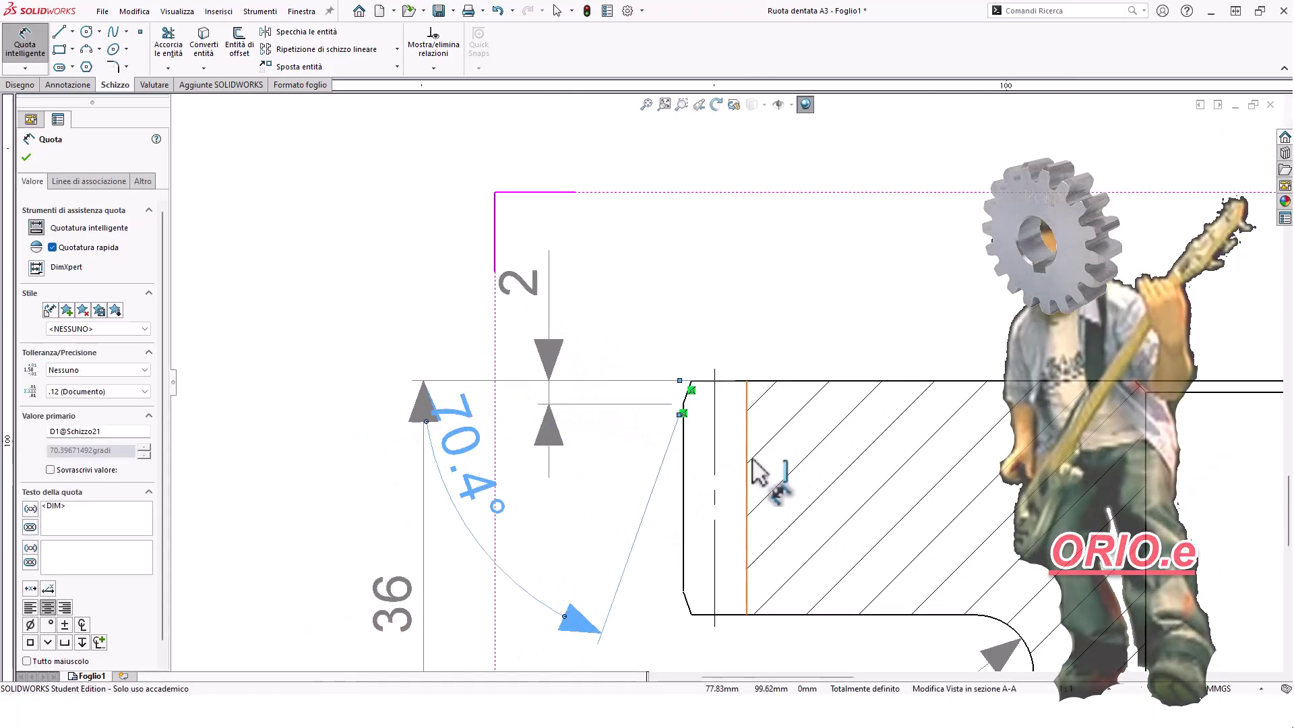
pyautogui.scroll(2, 725, 391)
pyautogui.scroll(1, 741, 367)
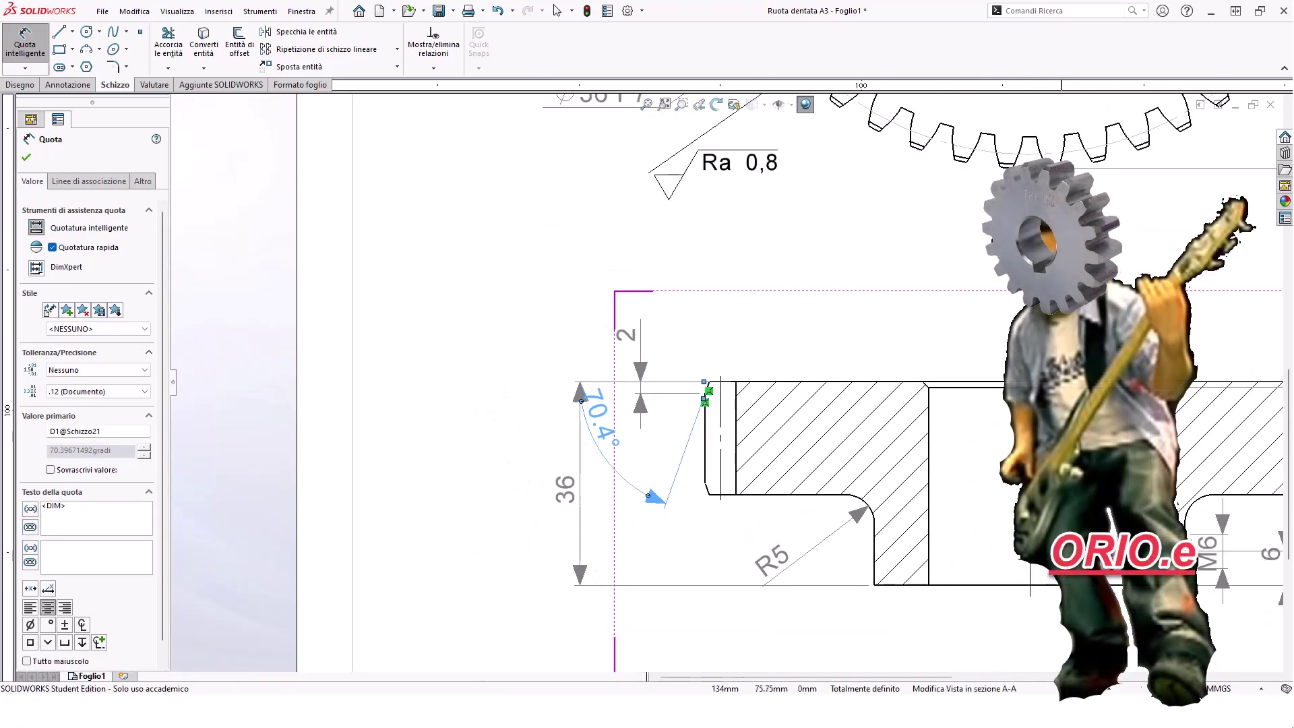
pyautogui.moveTo(1085, 554)
pyautogui.keyDown('ctrl'); pyautogui.mouseDown(button='middle')
pyautogui.moveTo(858, 587)
pyautogui.moveTo(775, 577)
pyautogui.mouseUp(button='middle'); pyautogui.keyUp('ctrl')
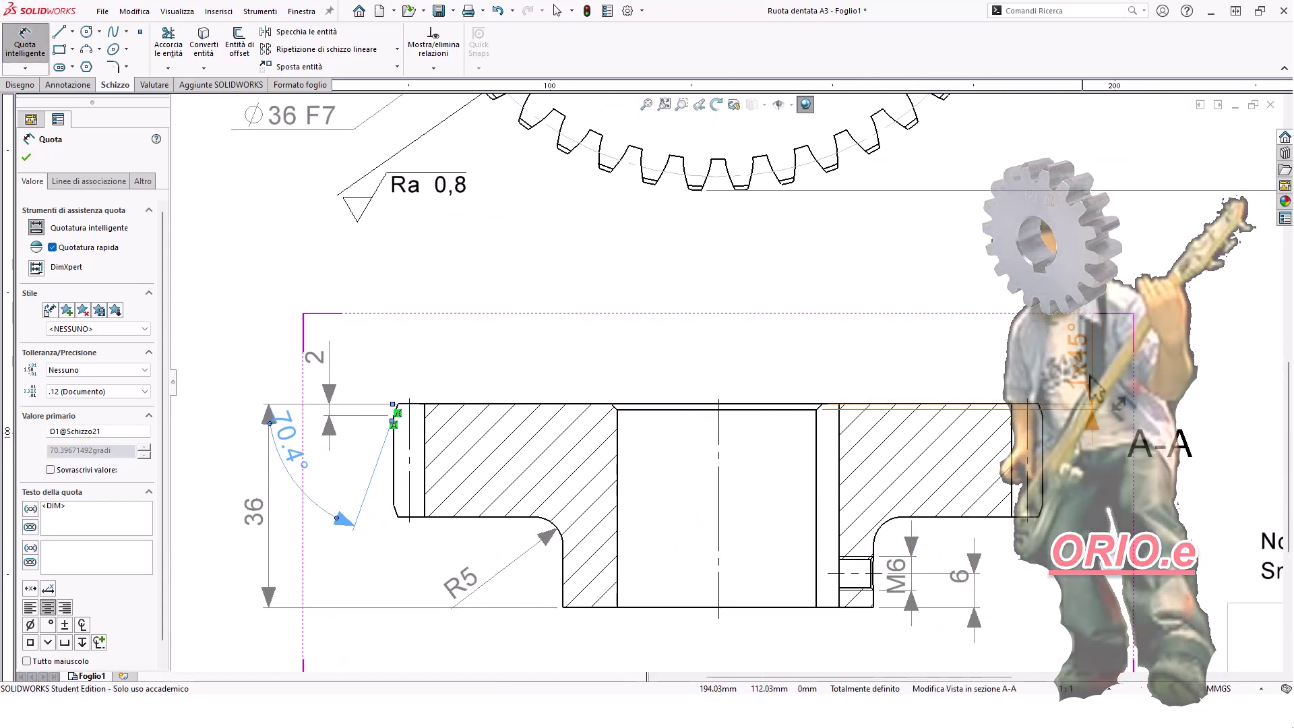
pyautogui.keyDown('ctrl'); pyautogui.moveTo(1093, 389); pyautogui.dragTo(963, 399, button='middle'); pyautogui.keyUp('ctrl')
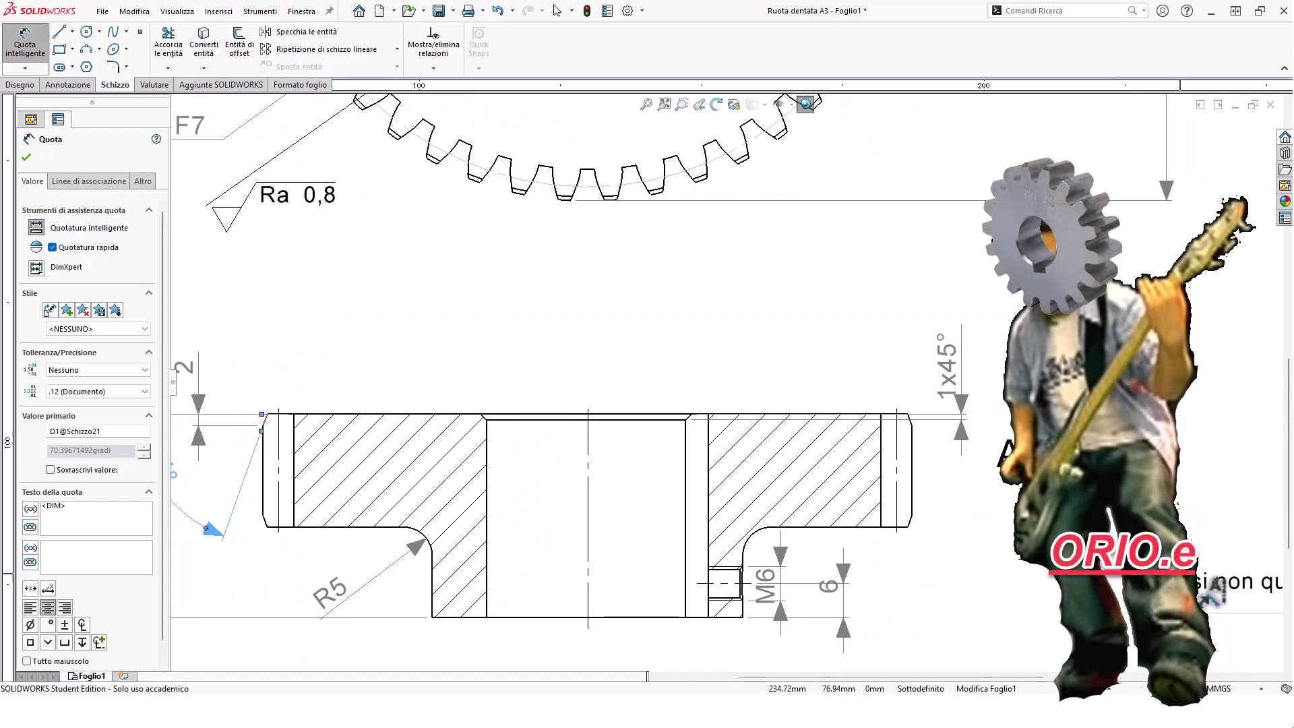
pyautogui.keyDown('ctrl'); pyautogui.moveTo(833, 591); pyautogui.dragTo(1056, 566, button='middle'); pyautogui.keyUp('ctrl')
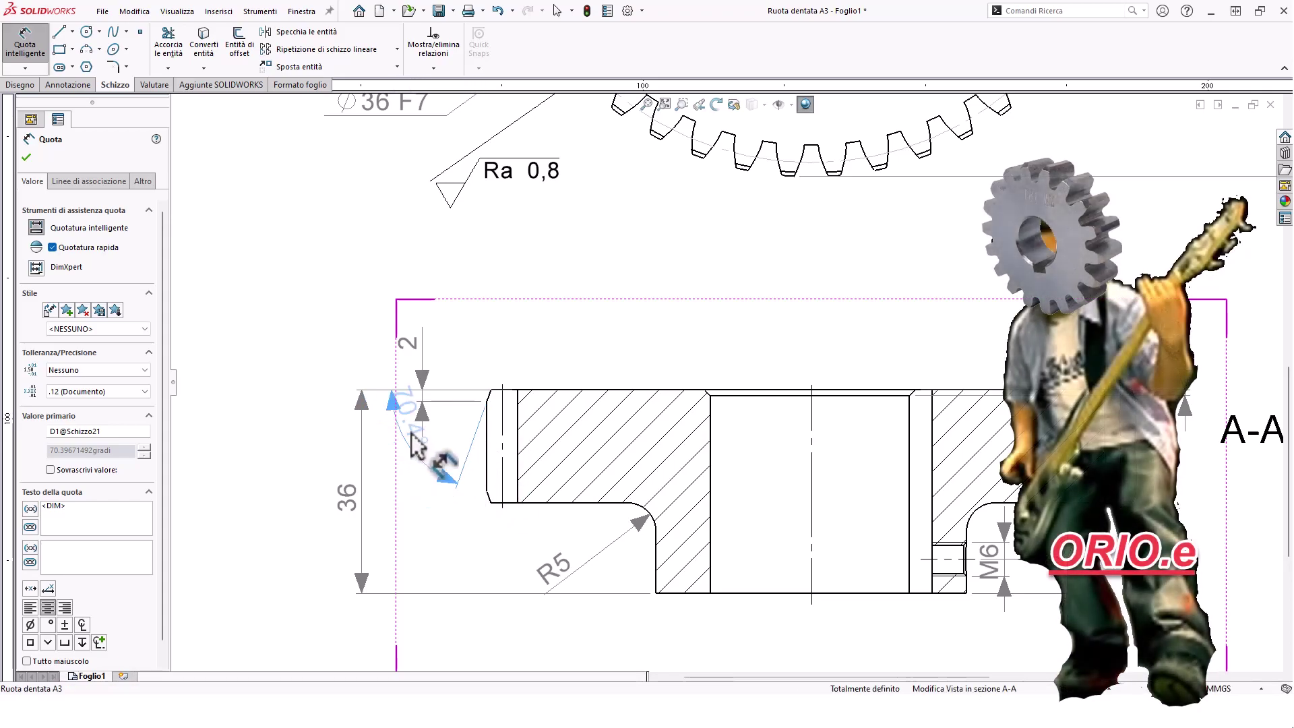
pyautogui.click(412, 438)
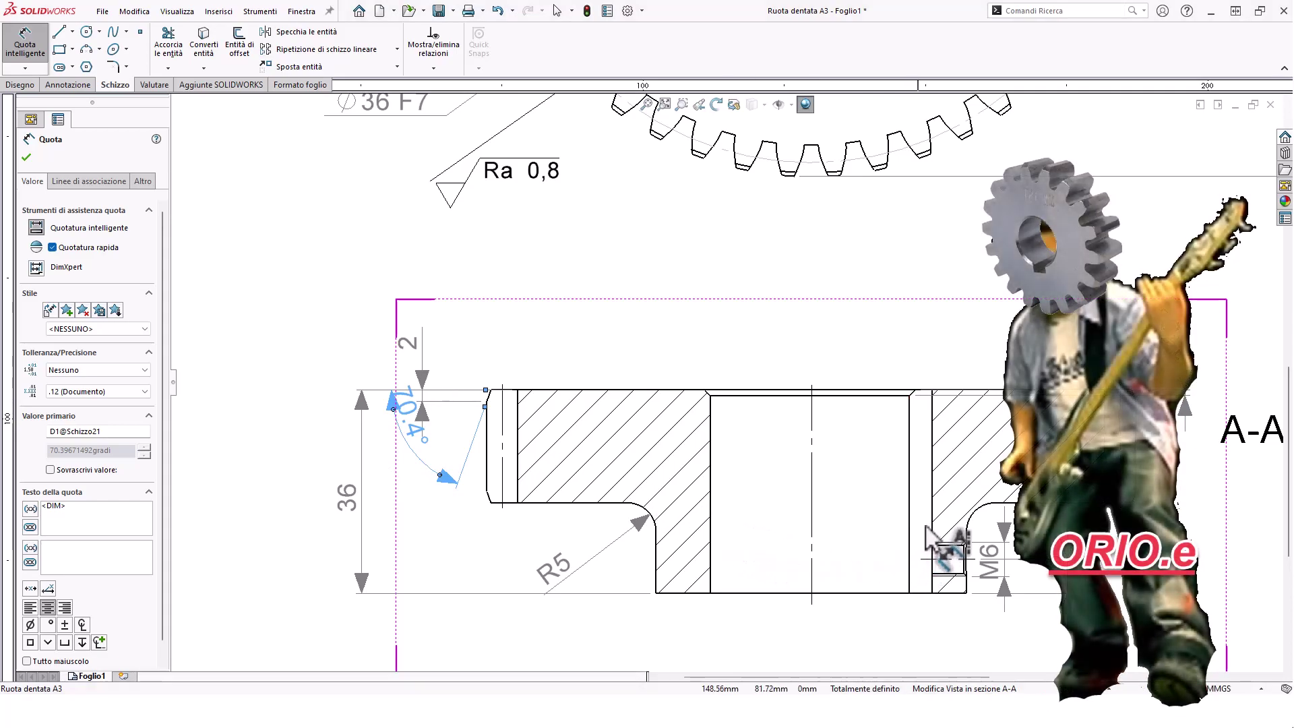
# Place the 6 mm tapped-hole dimension and arrange it with the M6 callout below the hole.
pyautogui.click(1075, 573)
pyautogui.scroll(1, 1075, 572)
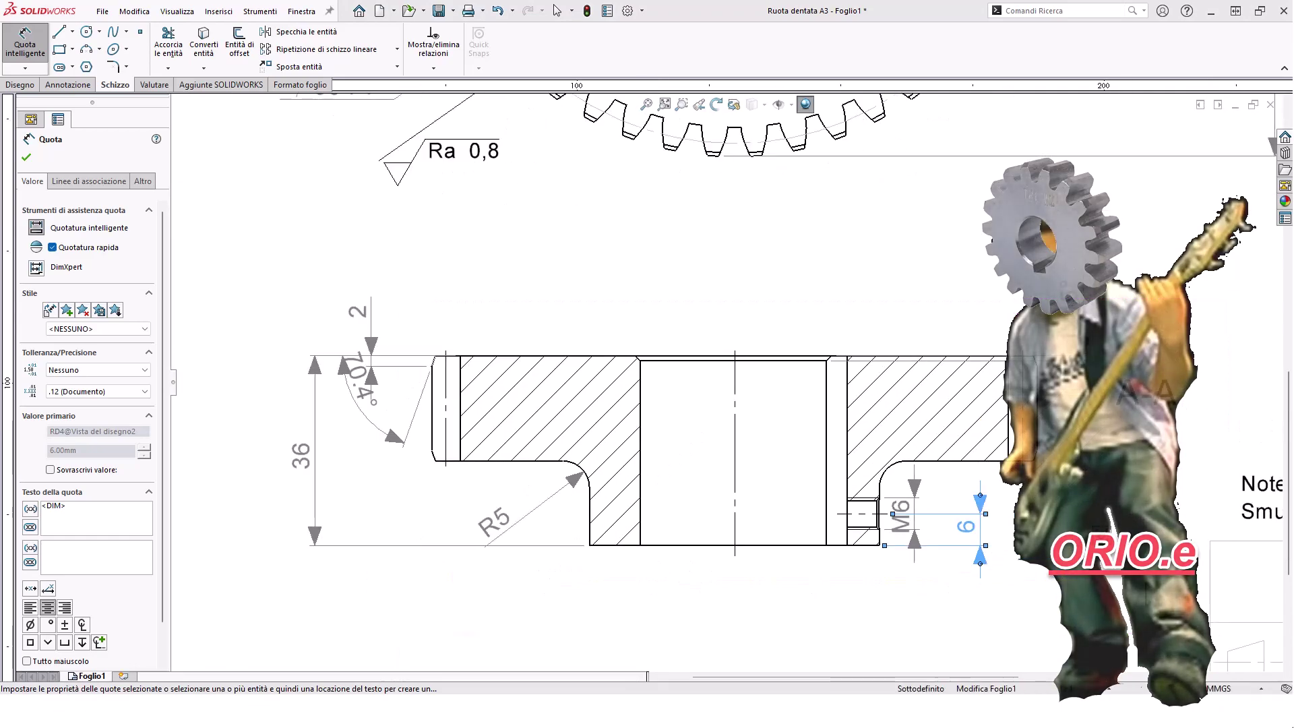
pyautogui.moveTo(971, 529); pyautogui.dragTo(792, 597)
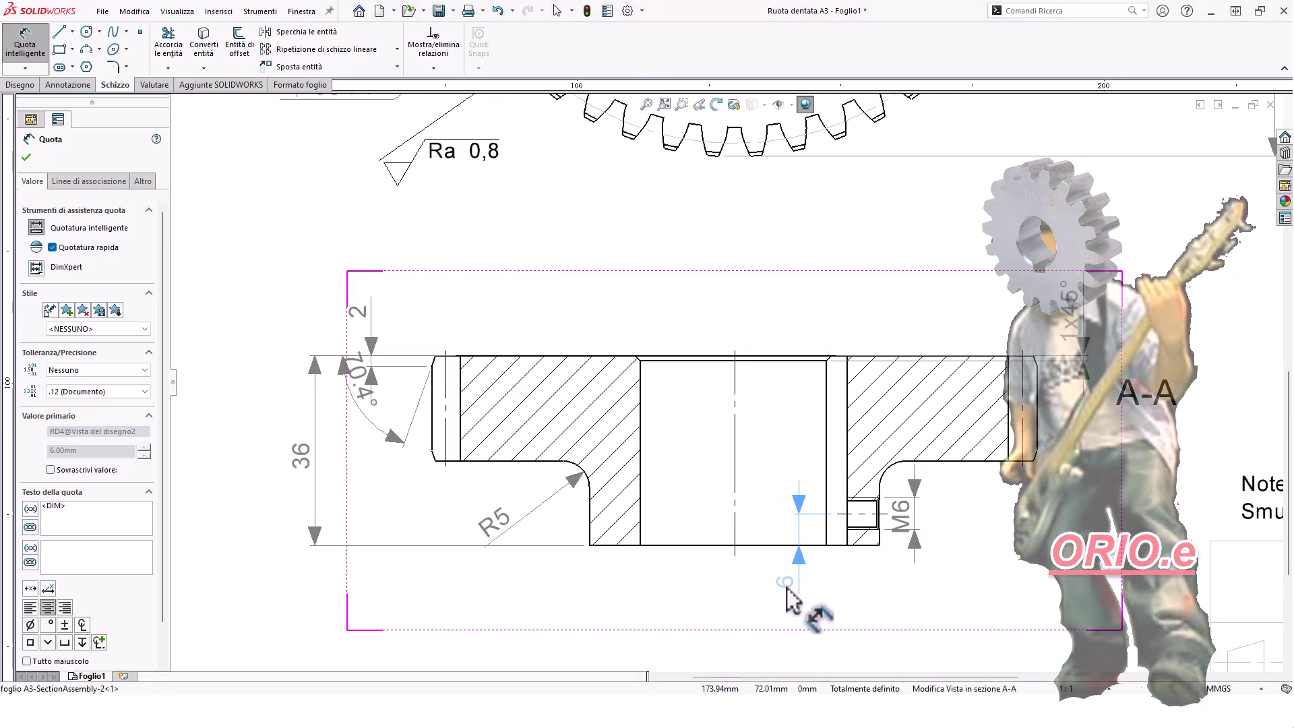
pyautogui.moveTo(907, 527); pyautogui.dragTo(909, 585)
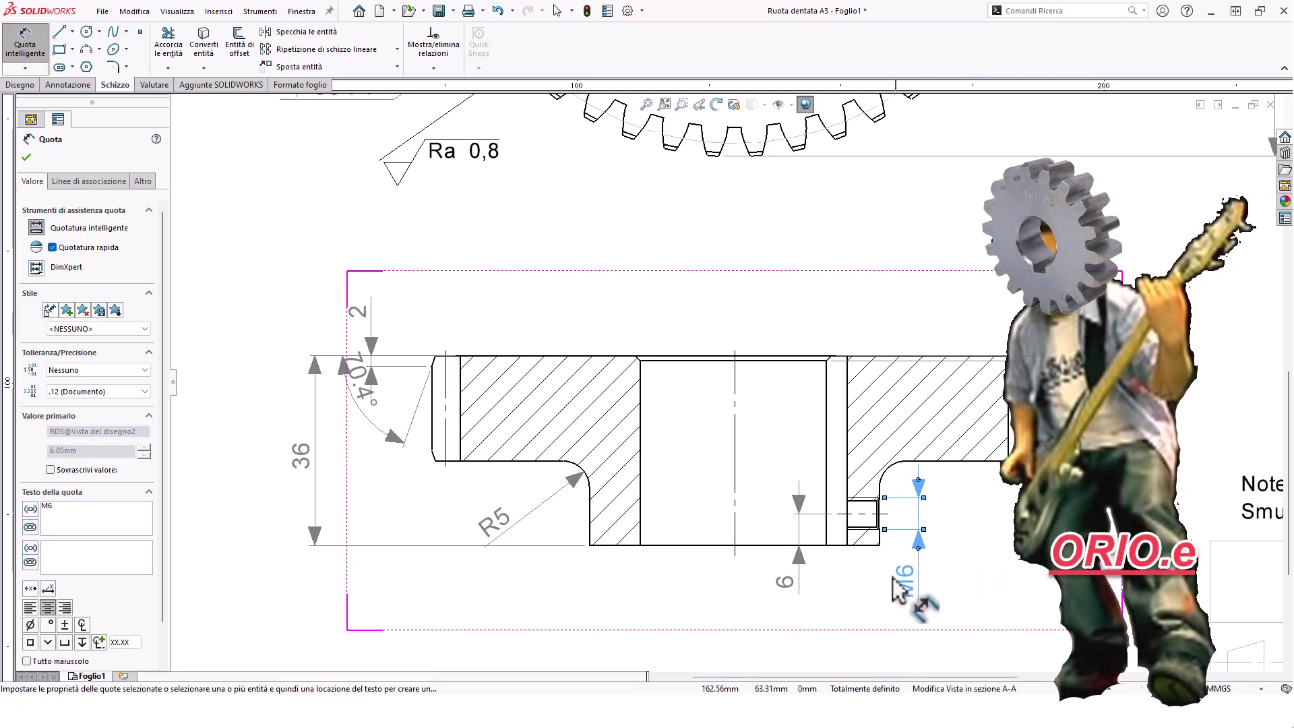
pyautogui.moveTo(898, 589)
pyautogui.mouseDown()
pyautogui.moveTo(796, 591)
pyautogui.moveTo(916, 593)
pyautogui.mouseUp()
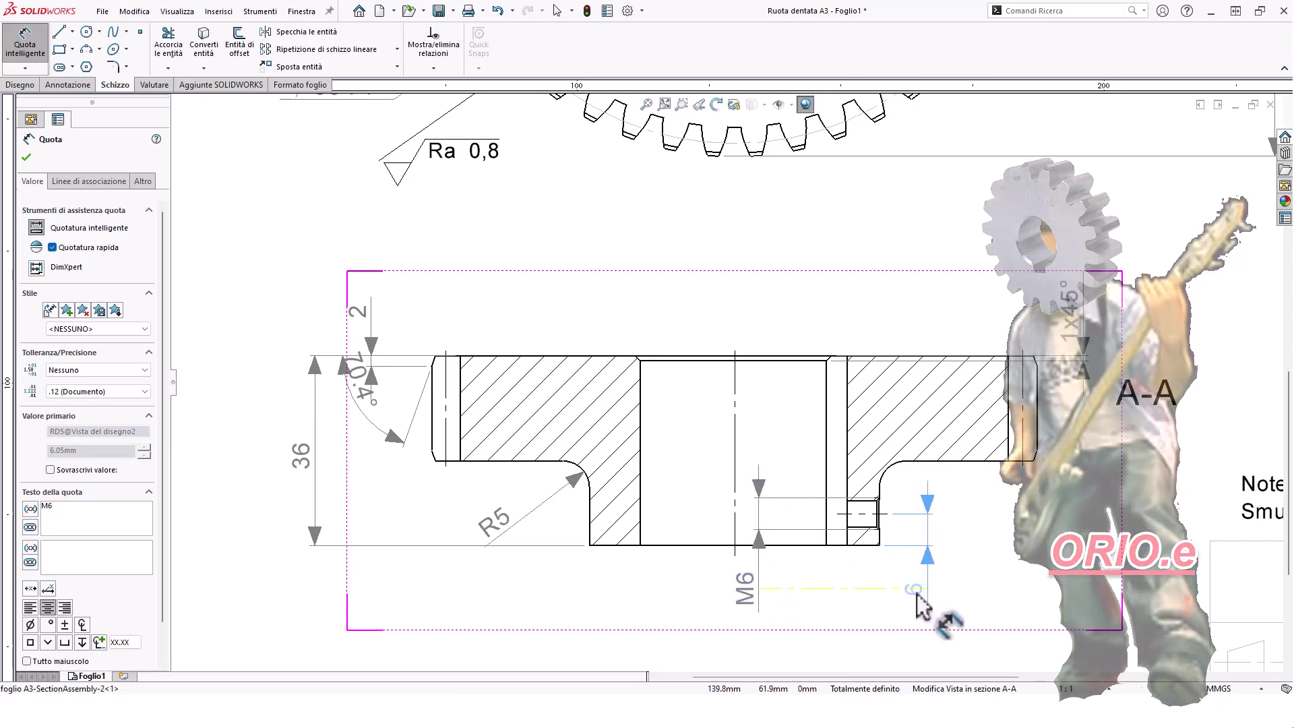
pyautogui.moveTo(758, 593)
pyautogui.mouseDown()
pyautogui.moveTo(899, 592)
pyautogui.moveTo(787, 598)
pyautogui.mouseUp()
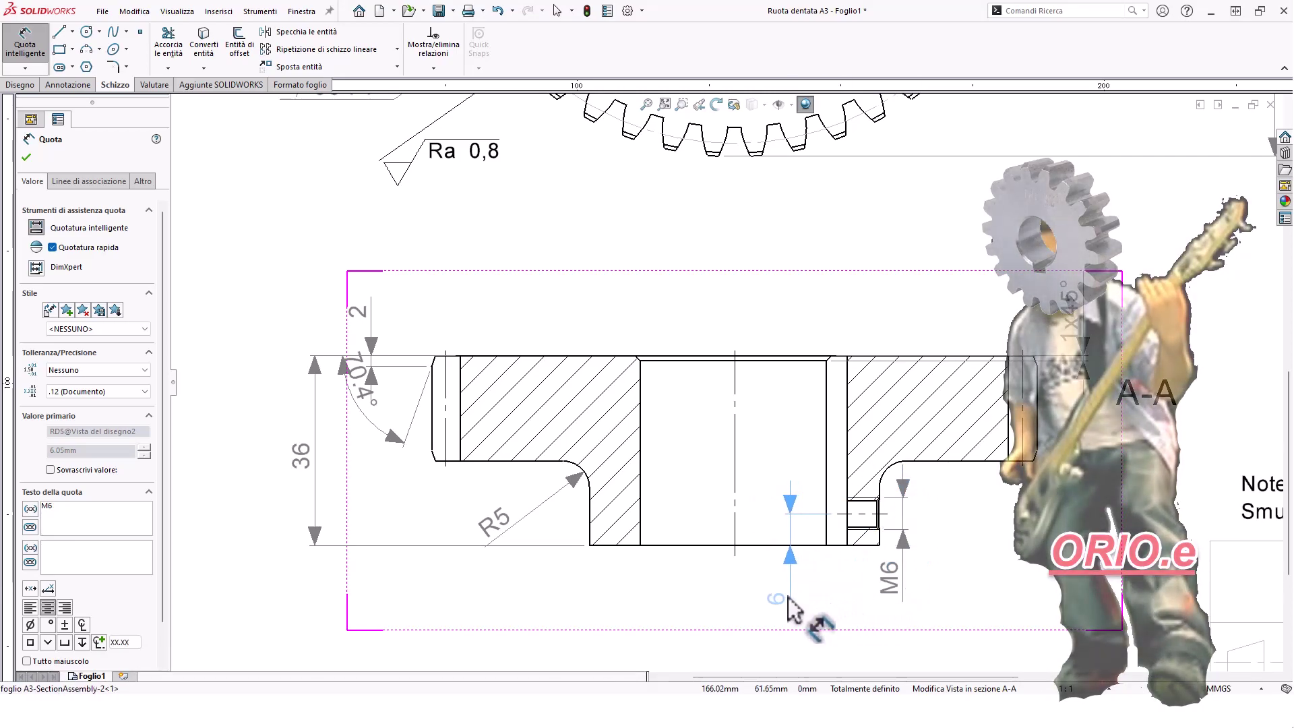
pyautogui.moveTo(790, 596)
pyautogui.mouseDown()
pyautogui.moveTo(963, 553)
pyautogui.moveTo(930, 525)
pyautogui.mouseUp()
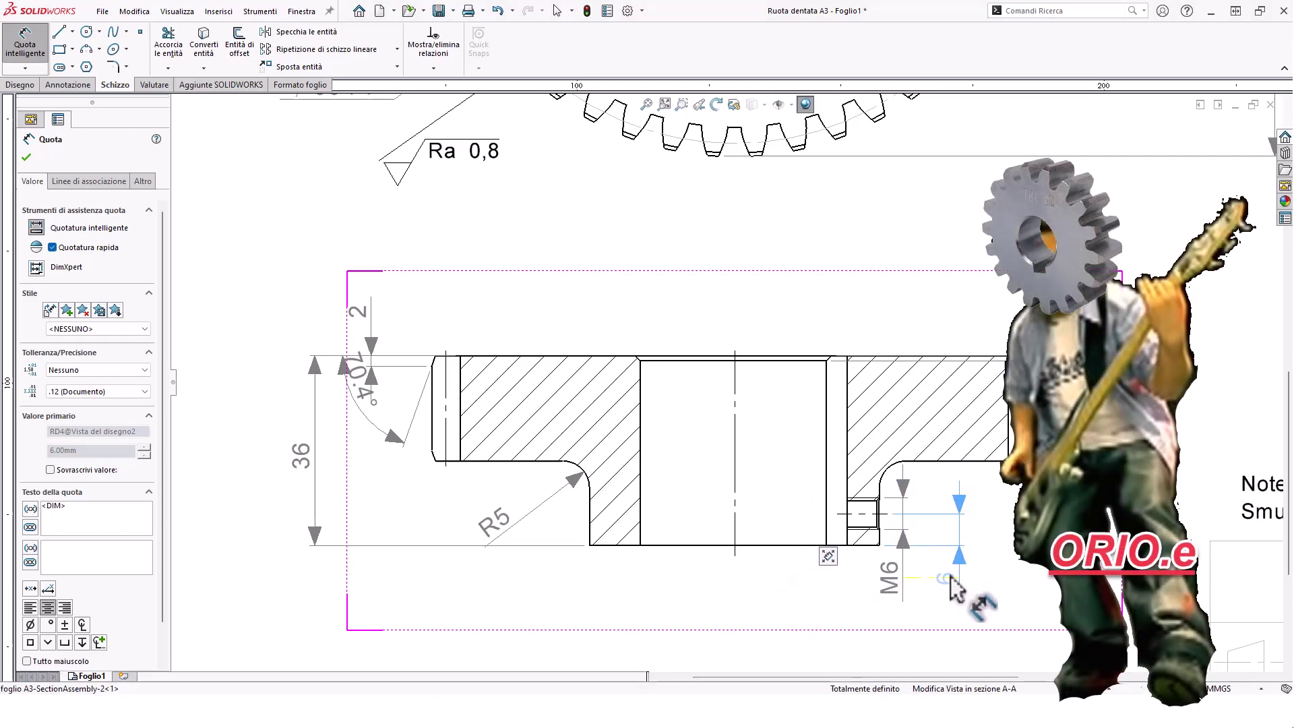
# Move the 6 mm hole dimension to the left of the M6 tapped hole, opposite the callout.
pyautogui.rightClick(921, 517)
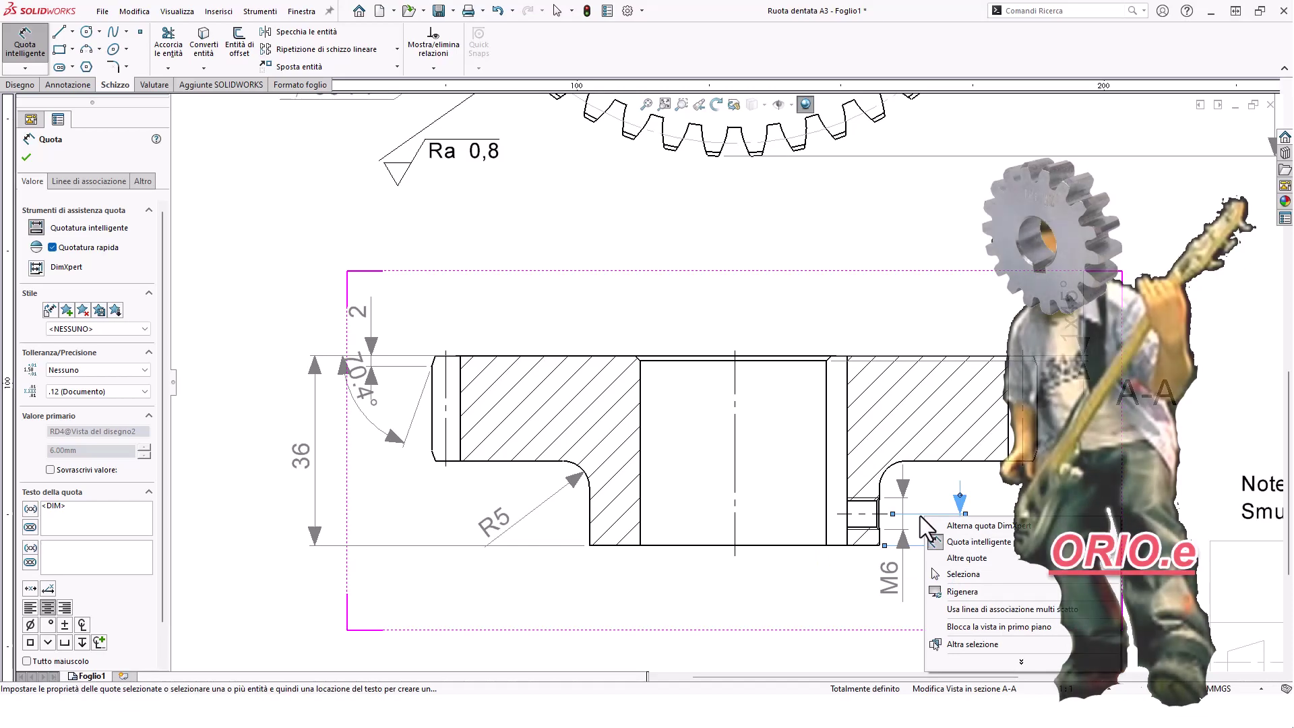
pyautogui.click(1003, 484)
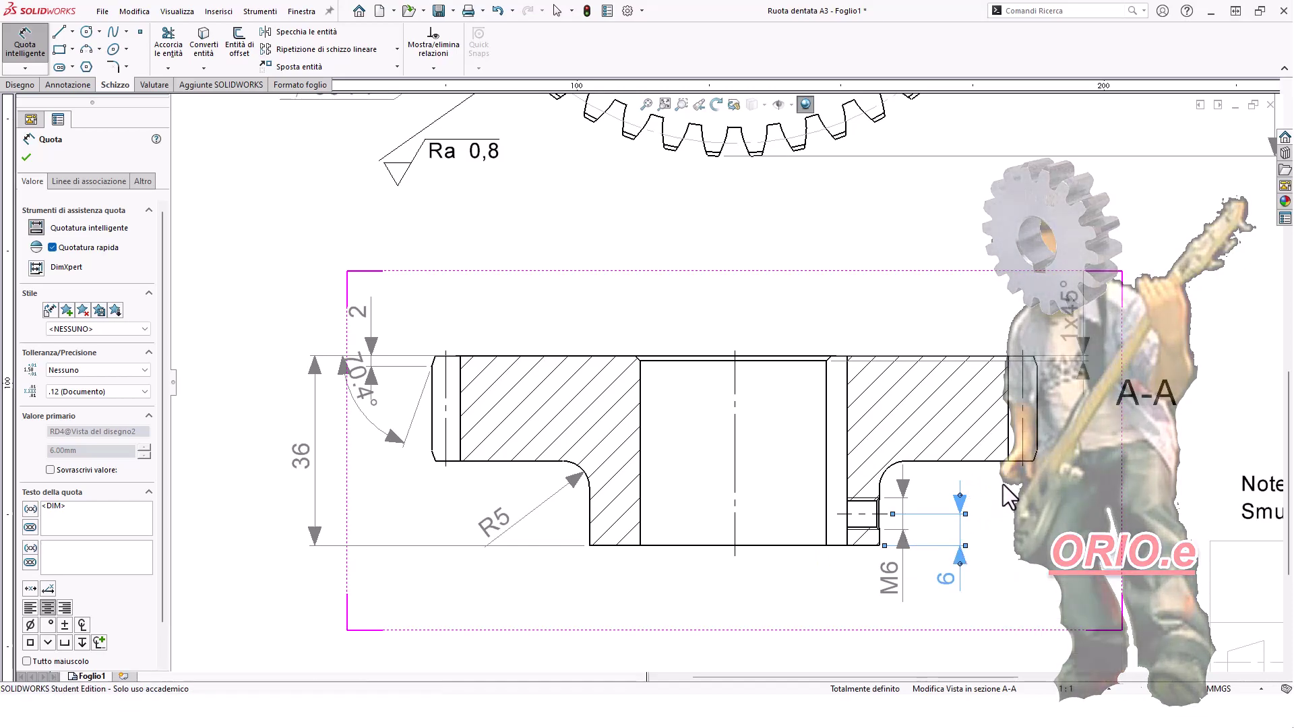
pyautogui.click(950, 577)
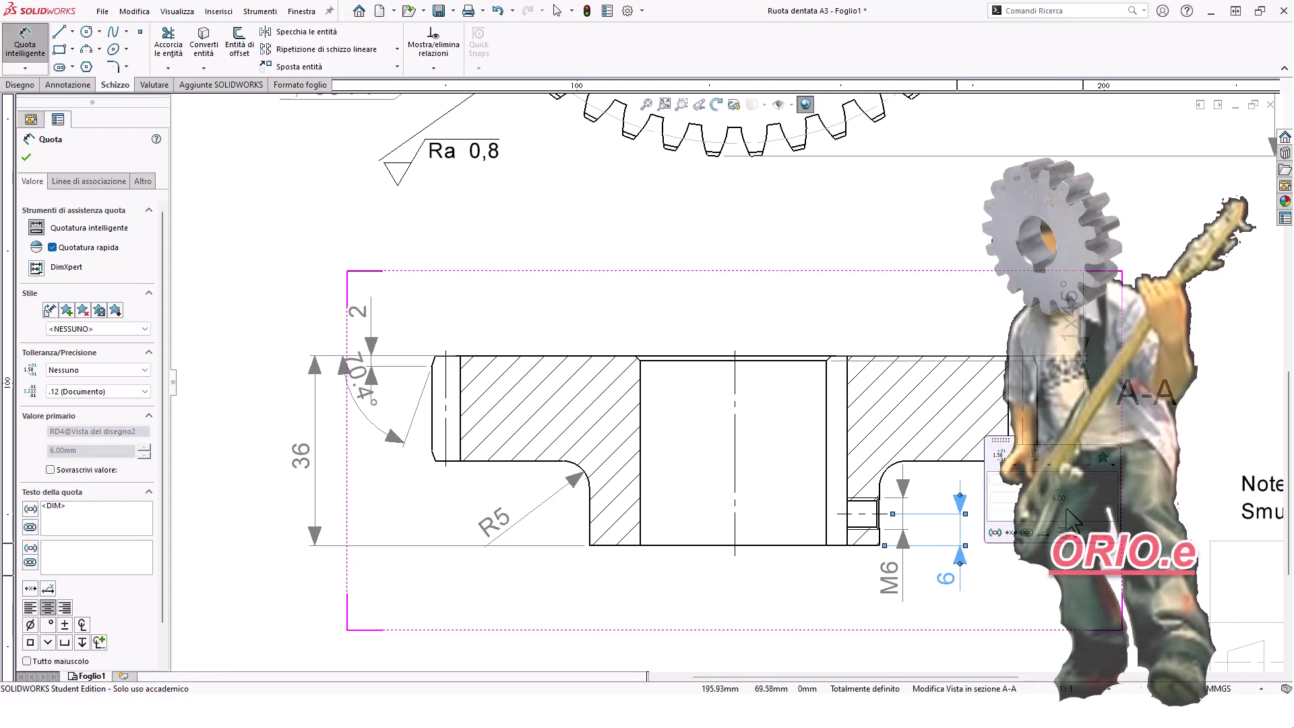
pyautogui.click(1021, 577)
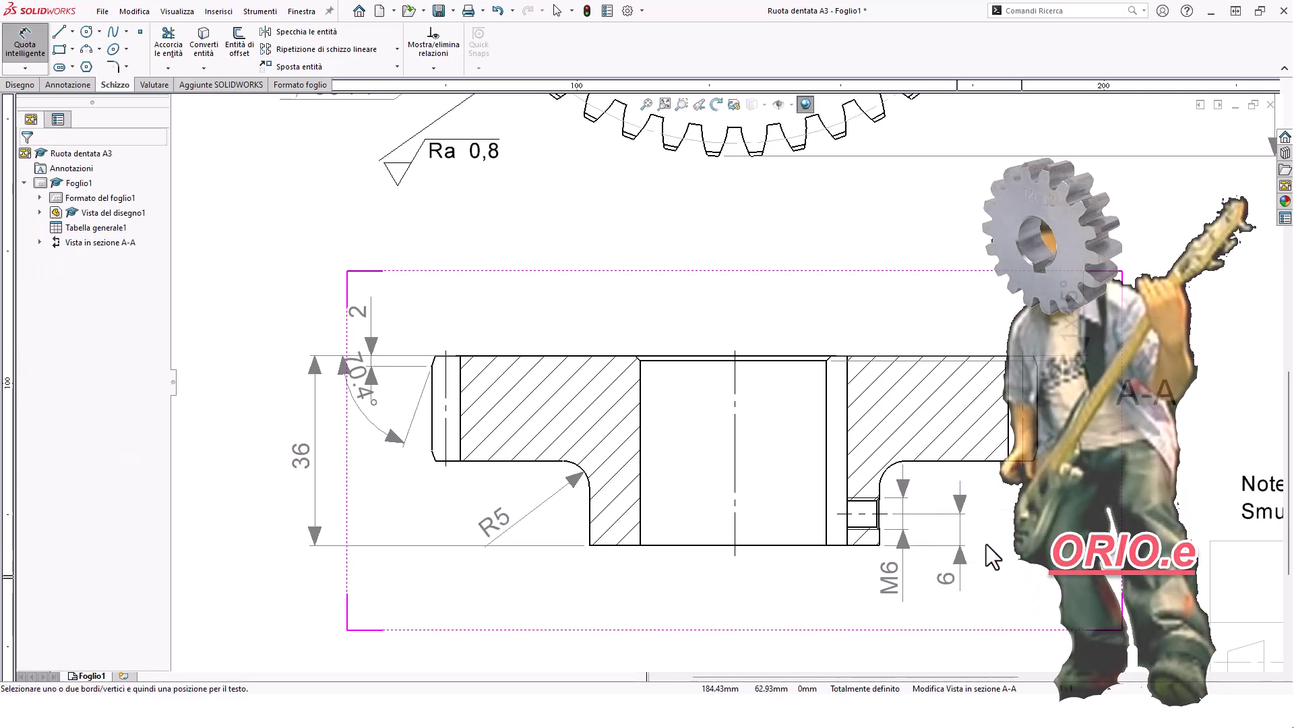
pyautogui.rightClick(927, 527)
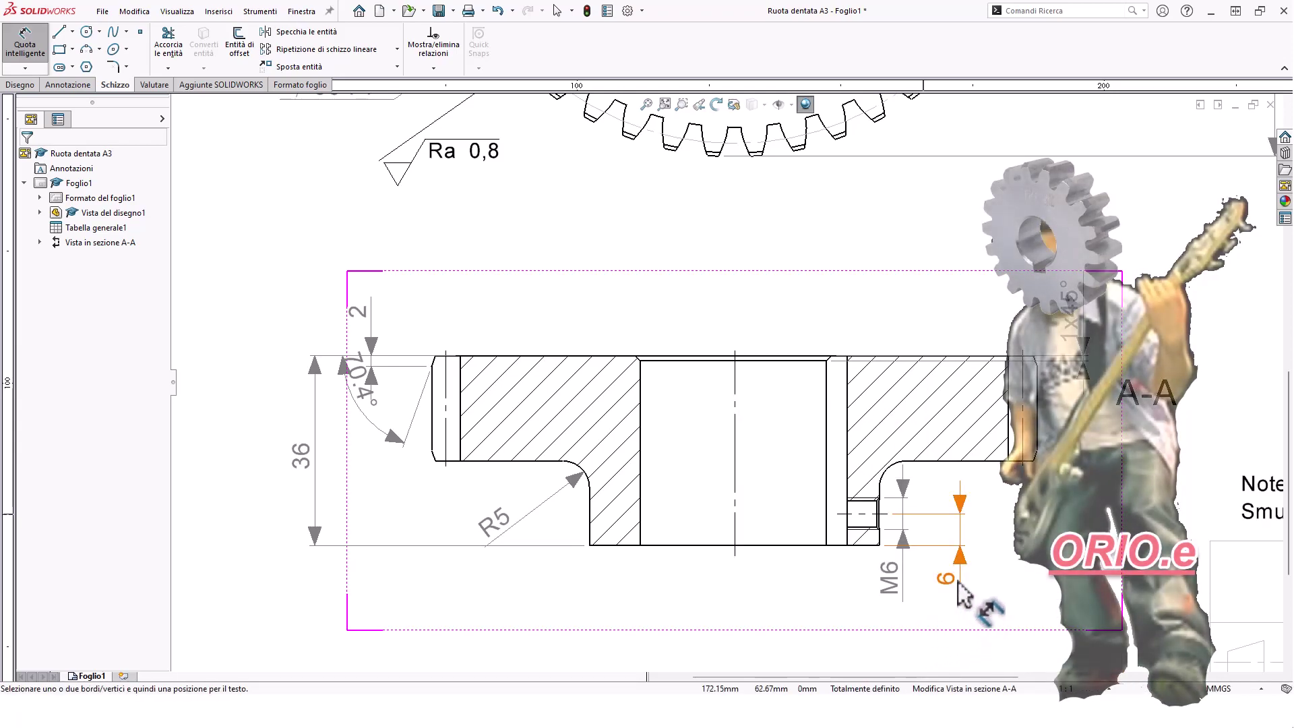
pyautogui.moveTo(960, 596)
pyautogui.mouseDown()
pyautogui.moveTo(789, 617)
pyautogui.moveTo(801, 598)
pyautogui.mouseUp()
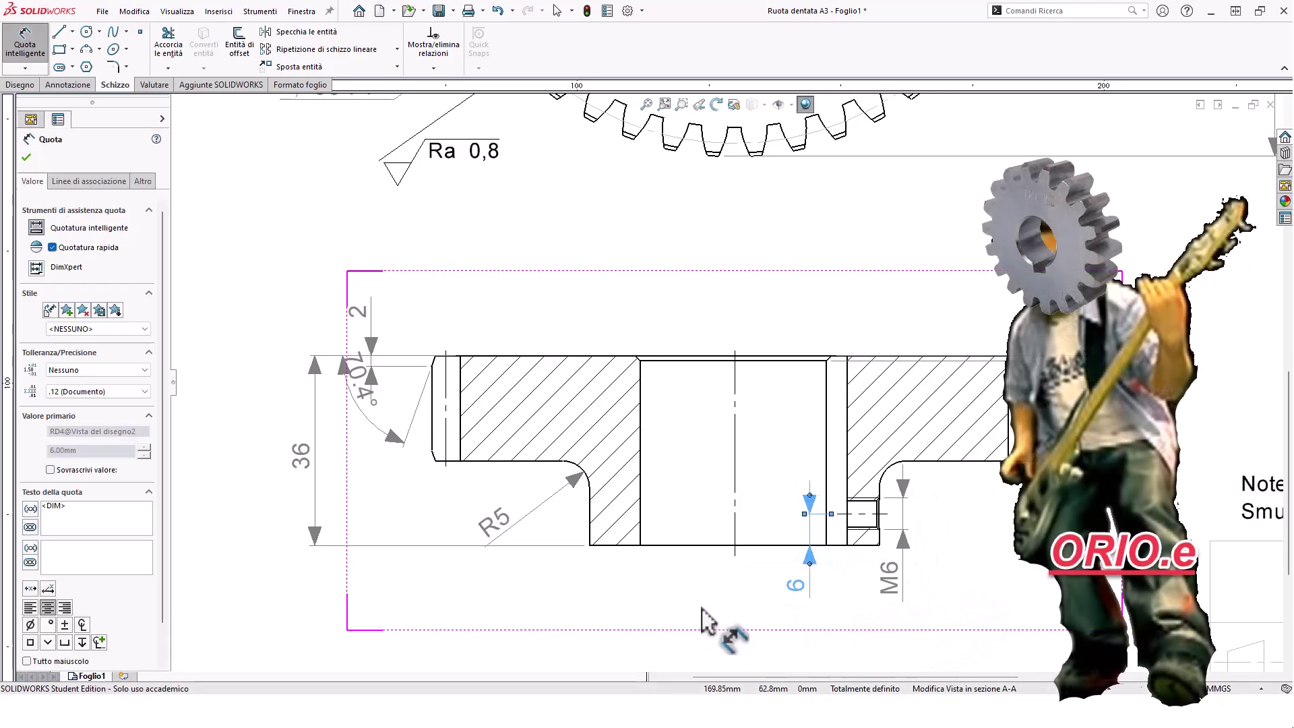
pyautogui.click(1019, 557)
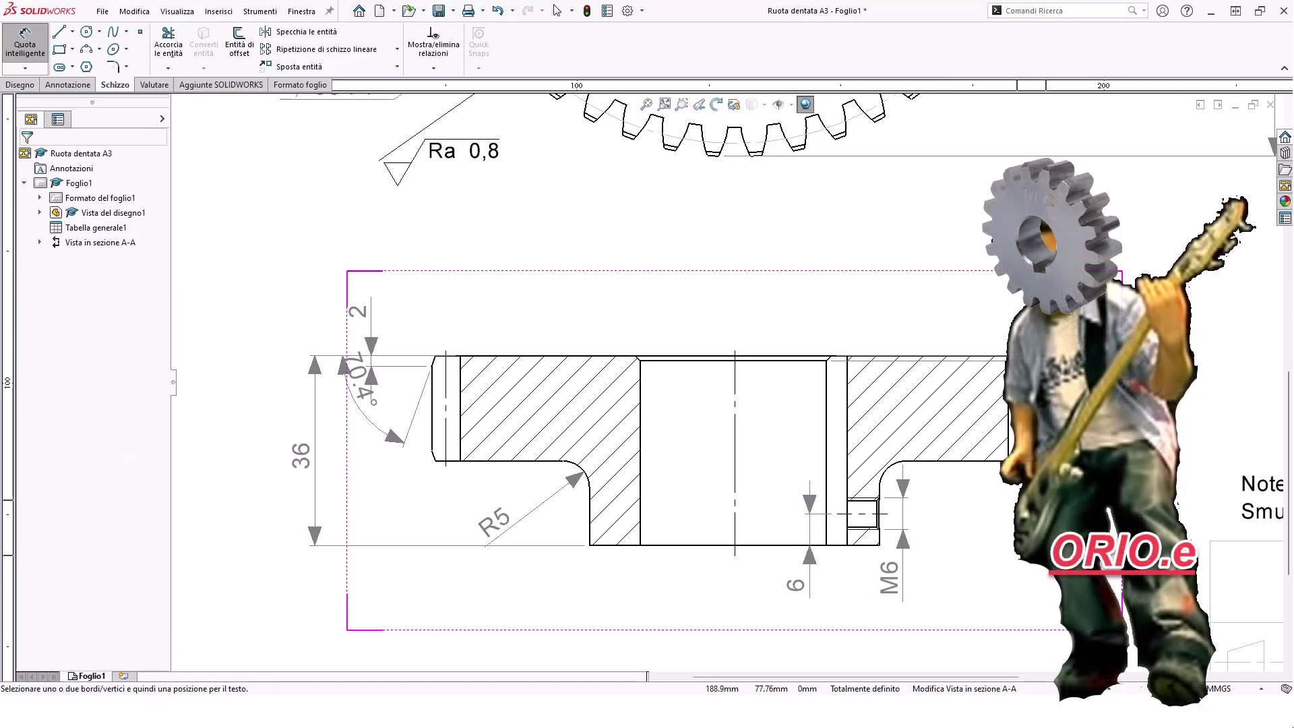
# Zoom out to show the gear view, its data table and section A-A.
pyautogui.moveTo(1083, 486); pyautogui.dragTo(992, 654, button='middle')
pyautogui.scroll(2, 720, 381)
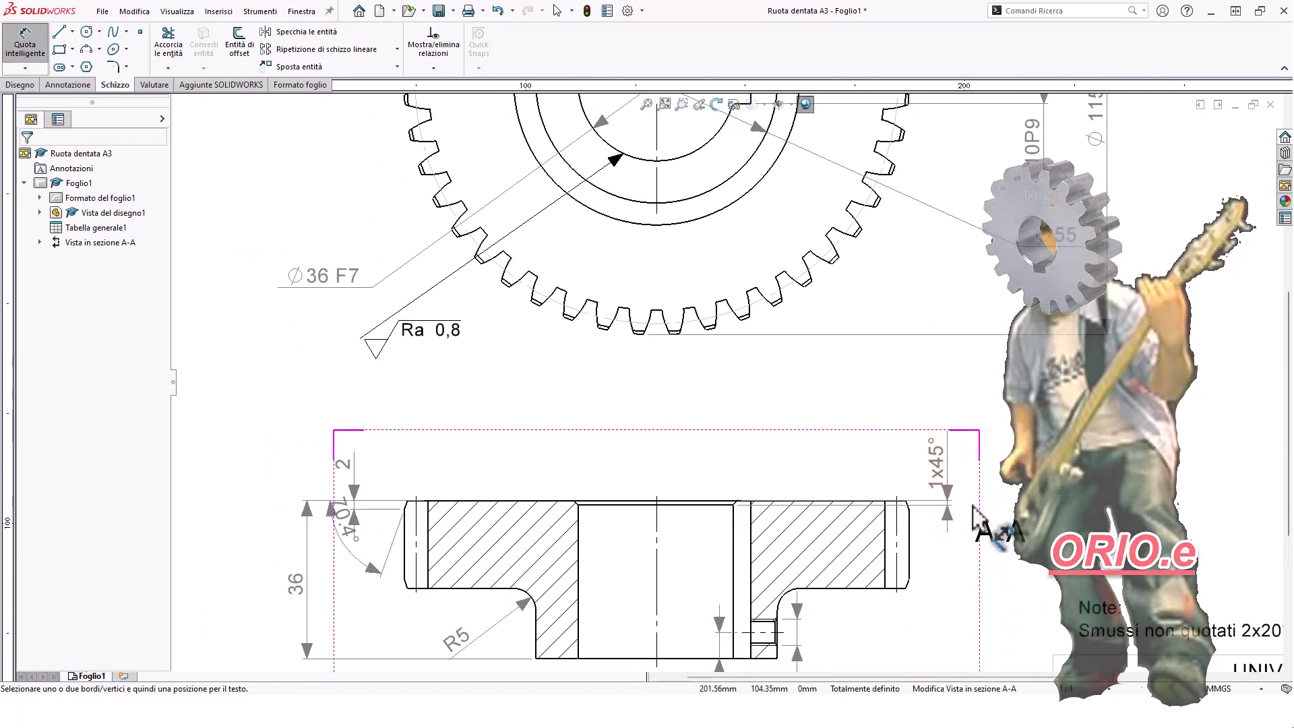
pyautogui.scroll(2, 720, 381)
pyautogui.moveTo(1092, 458)
pyautogui.mouseDown(button='middle')
pyautogui.moveTo(855, 635)
pyautogui.moveTo(901, 635)
pyautogui.mouseUp(button='middle')
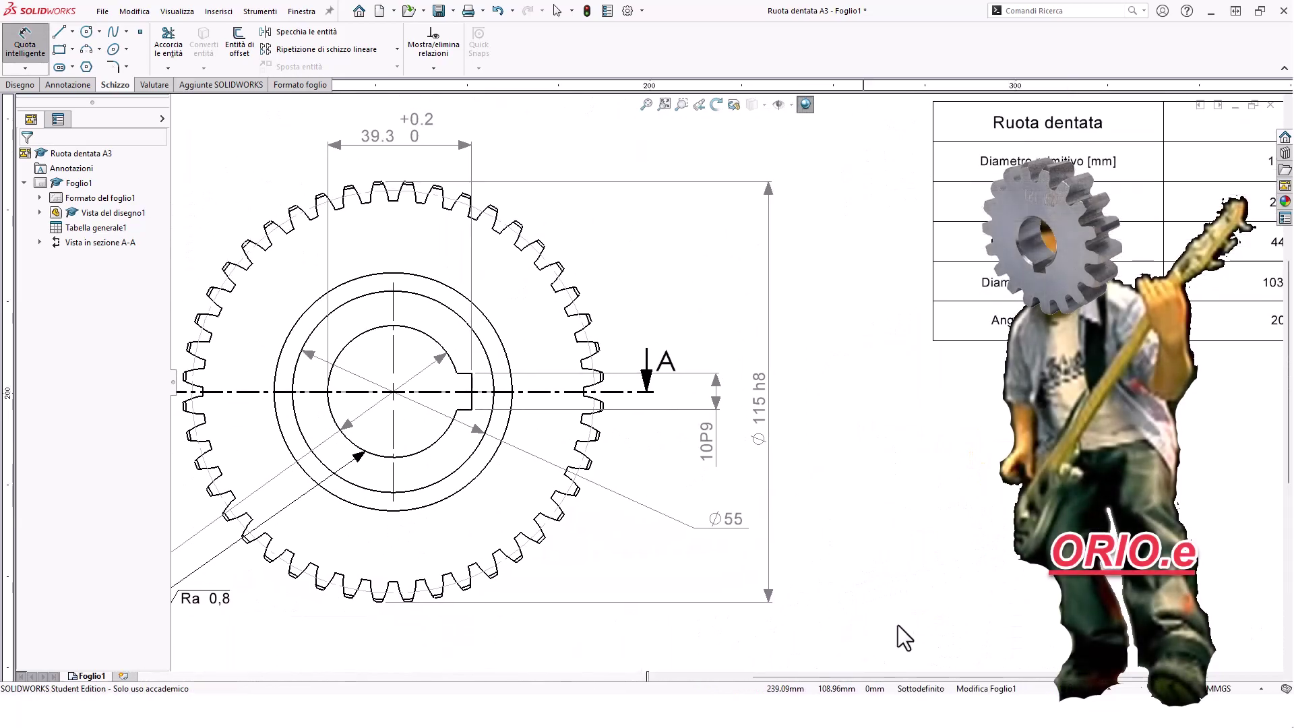
pyautogui.moveTo(955, 517); pyautogui.dragTo(885, 417, button='middle')
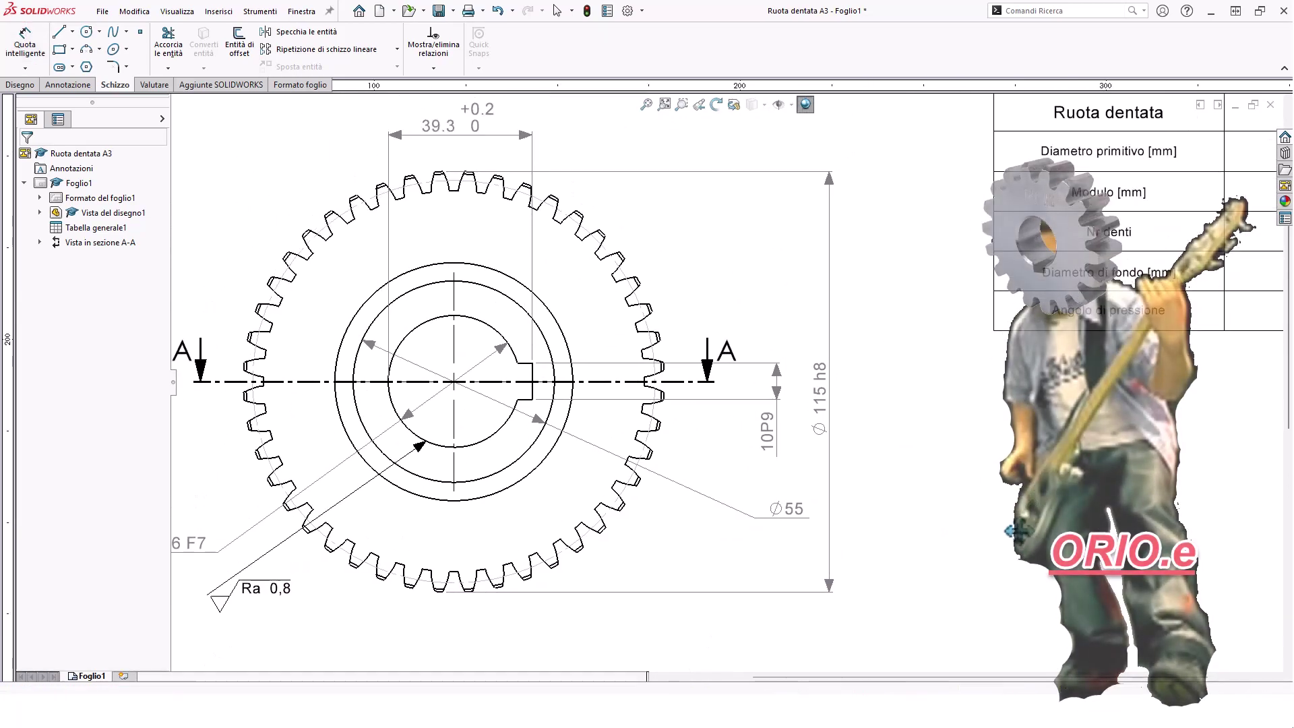
pyautogui.moveTo(820, 376)
pyautogui.mouseDown(button='middle')
pyautogui.moveTo(745, 499)
pyautogui.moveTo(931, 310)
pyautogui.mouseUp(button='middle')
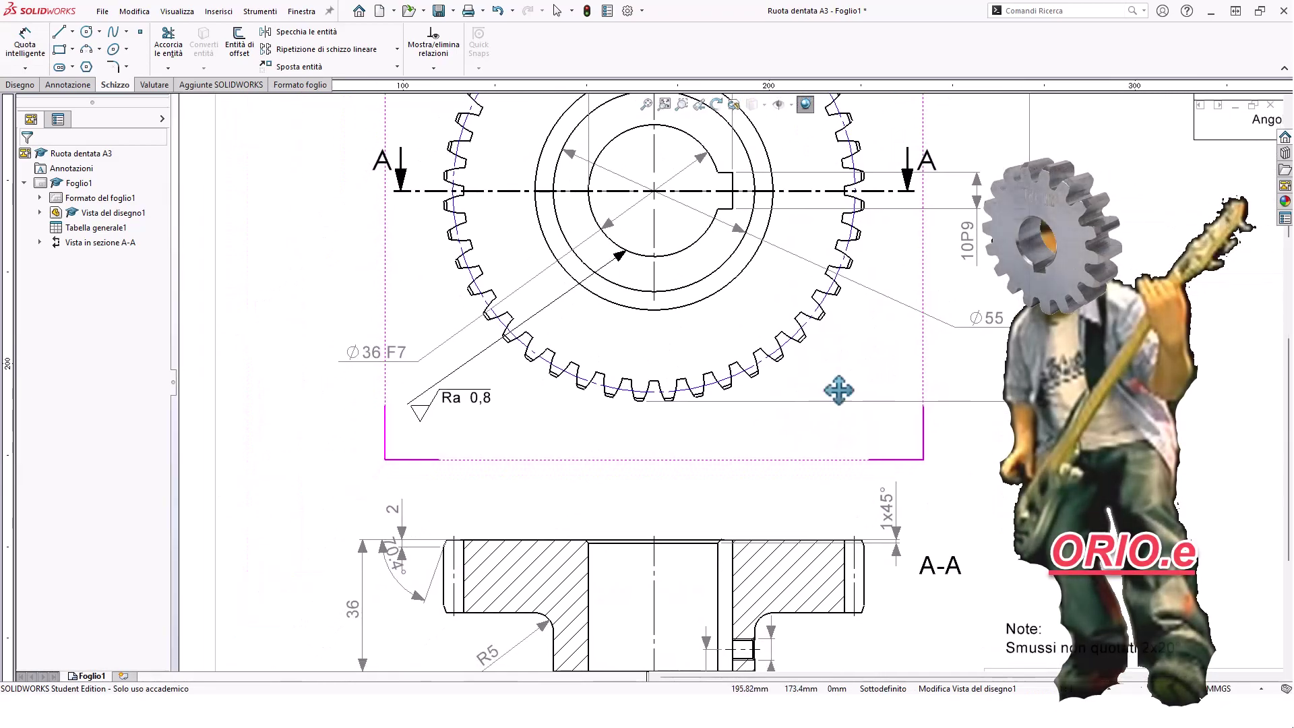
# Center section A-A and start Smart Dimension (d) on it.
pyautogui.press('d')
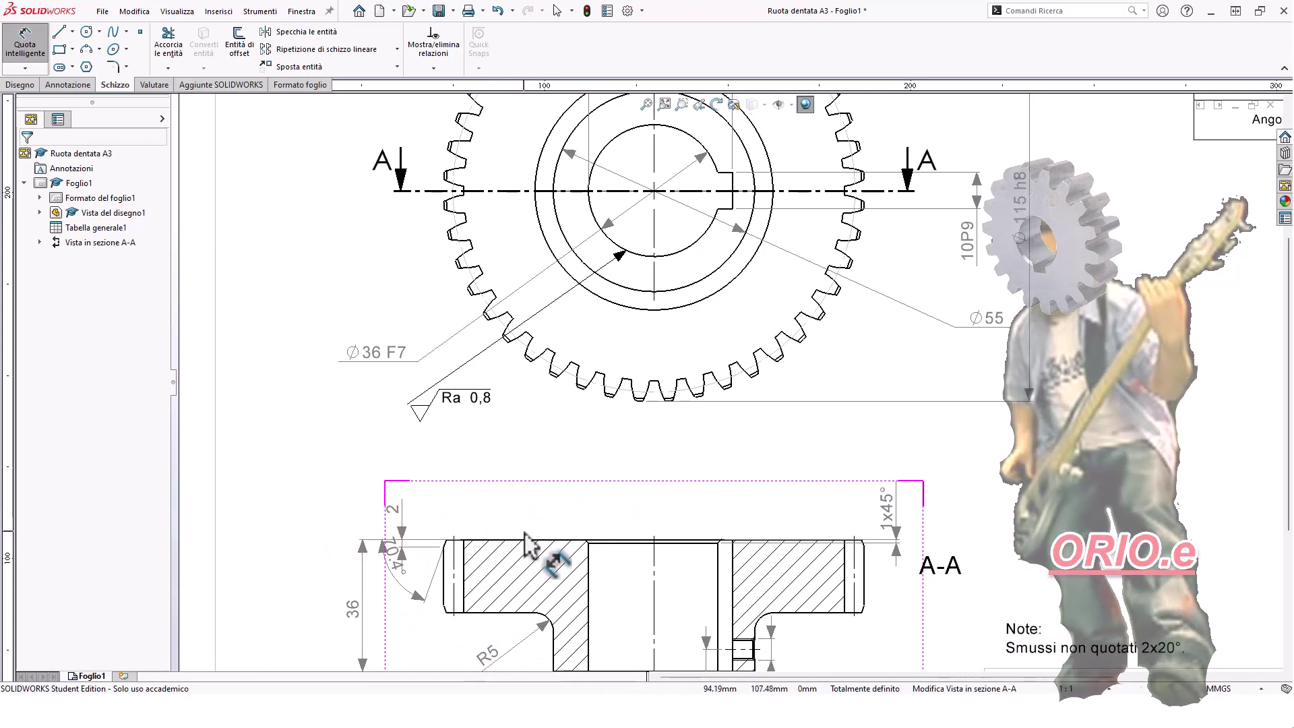
pyautogui.press('Escape')
pyautogui.moveTo(768, 576); pyautogui.dragTo(802, 494, button='middle')
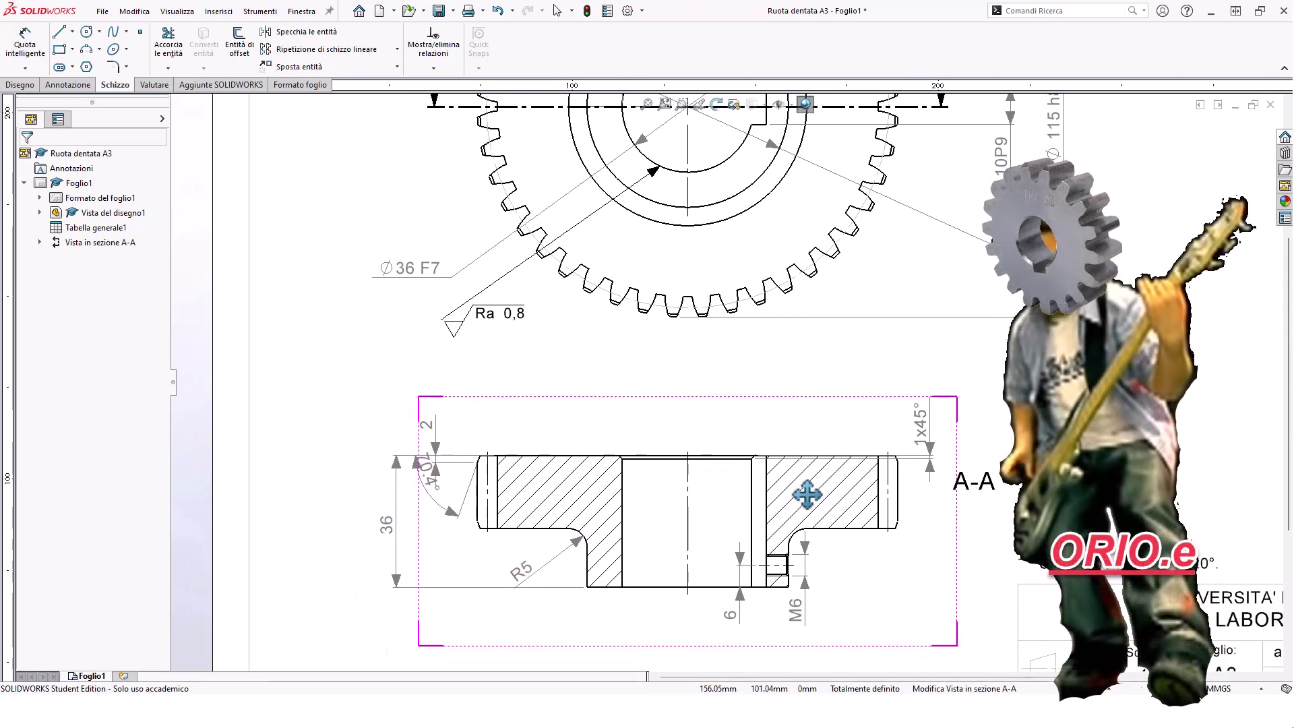
pyautogui.press('d')
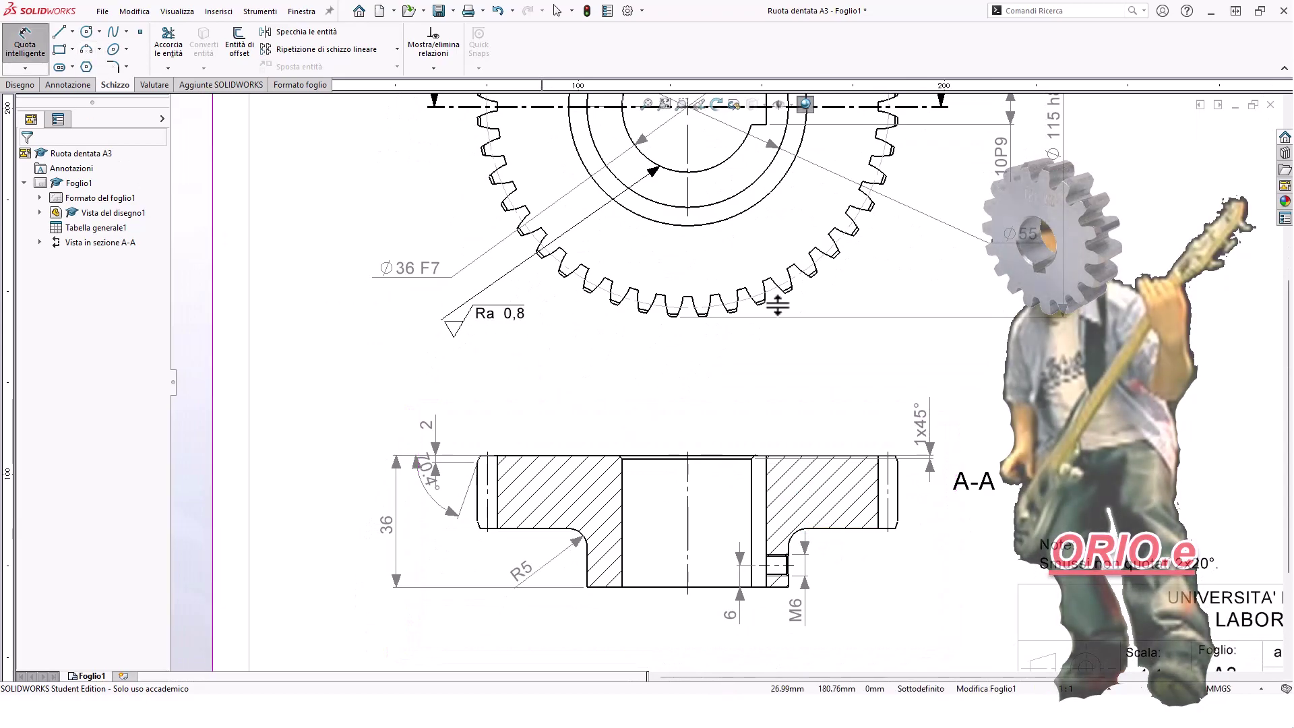
# Pick the rim's top edge and lower step edge for the 20 mm height on section A-A's right.
pyautogui.click(847, 529)
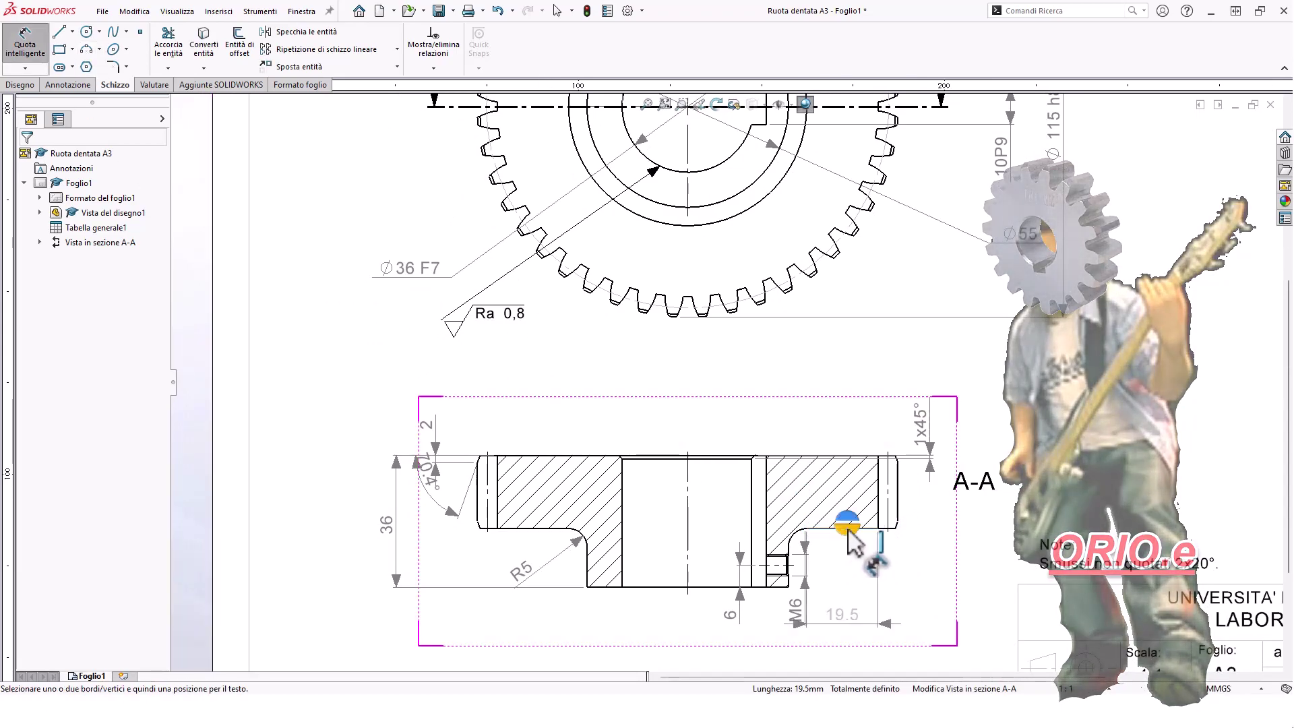
pyautogui.click(580, 458)
pyautogui.press('Escape')
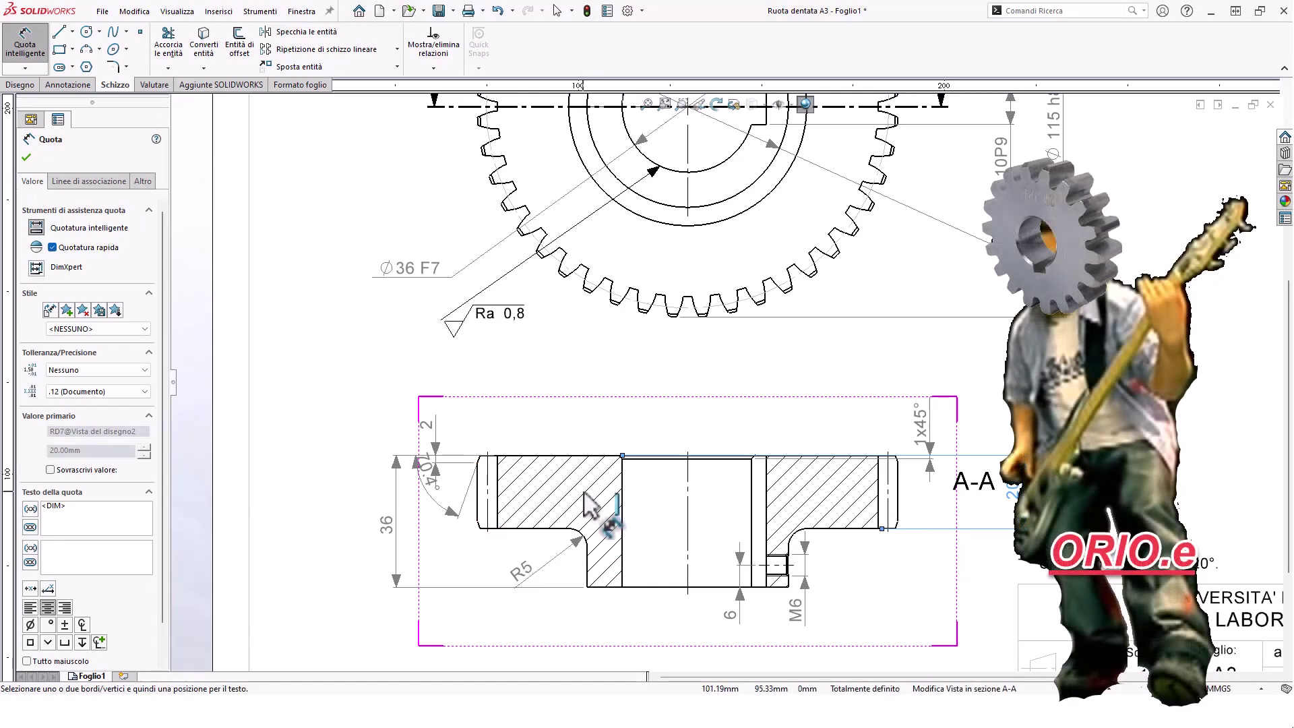
pyautogui.moveTo(694, 442)
pyautogui.mouseDown(button='middle')
pyautogui.moveTo(715, 469)
pyautogui.moveTo(697, 448)
pyautogui.moveTo(673, 521)
pyautogui.moveTo(699, 434)
pyautogui.mouseUp(button='middle')
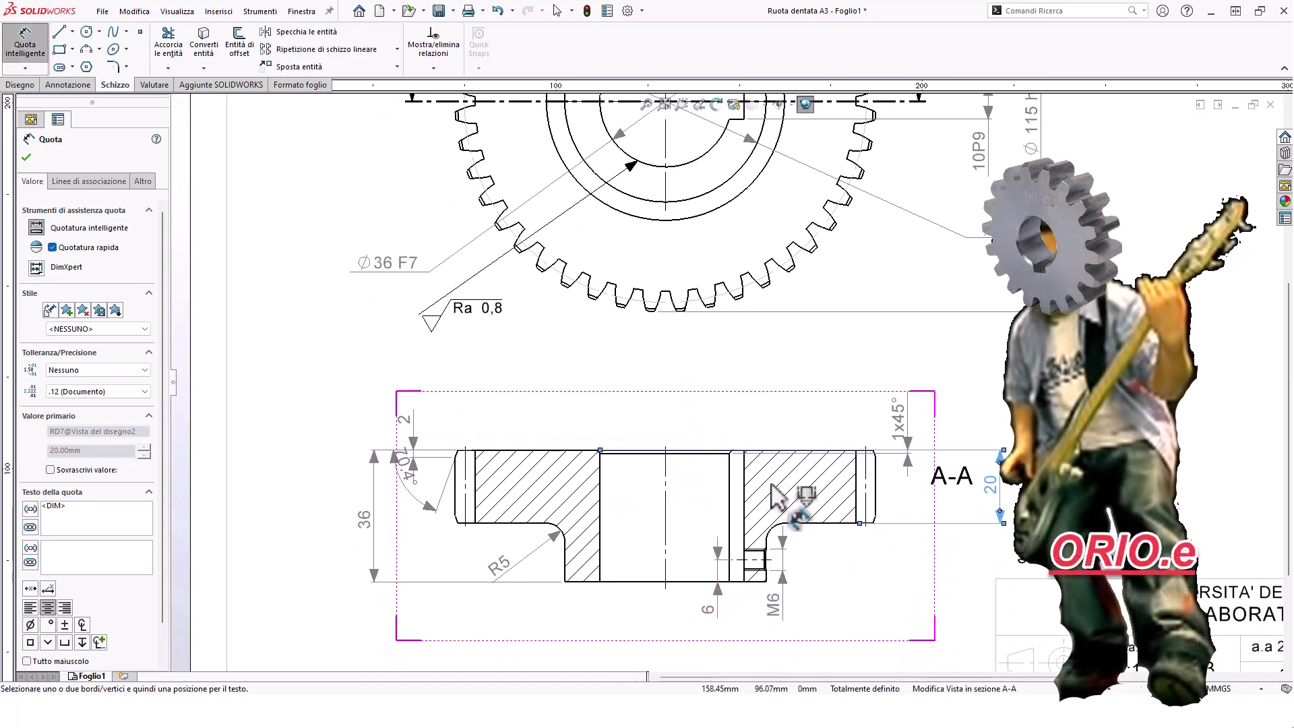
pyautogui.moveTo(780, 491); pyautogui.dragTo(777, 606, button='middle')
pyautogui.moveTo(824, 415)
pyautogui.mouseDown(button='middle')
pyautogui.moveTo(767, 537)
pyautogui.moveTo(801, 327)
pyautogui.mouseUp(button='middle')
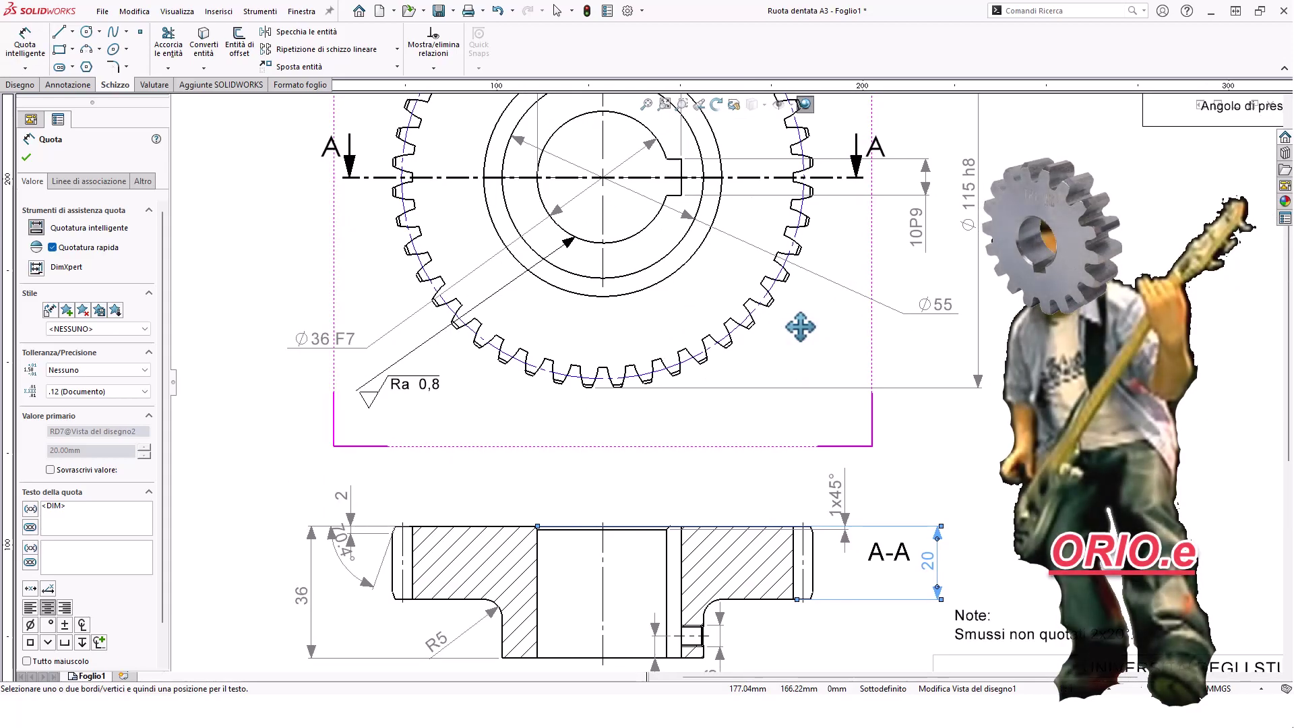
pyautogui.moveTo(800, 327); pyautogui.dragTo(793, 315, button='middle')
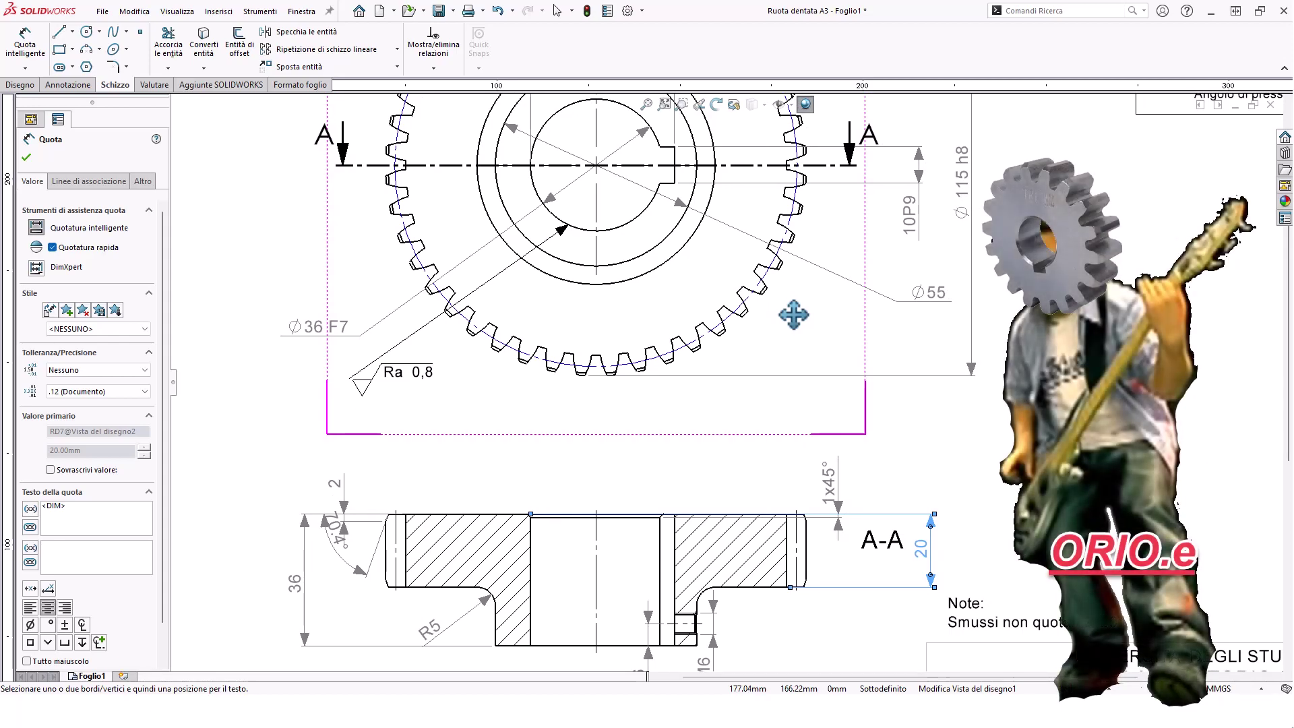
pyautogui.moveTo(793, 315); pyautogui.dragTo(793, 312, button='middle')
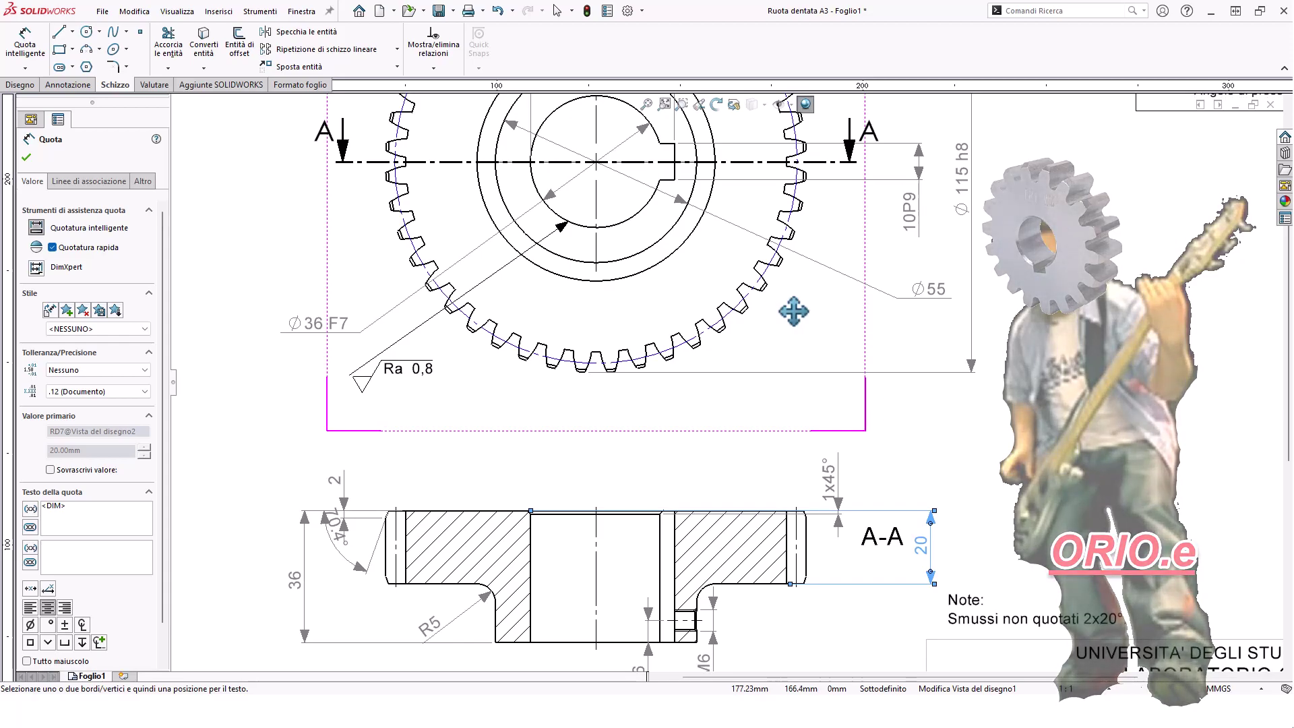
pyautogui.moveTo(793, 311); pyautogui.dragTo(792, 312, button='middle')
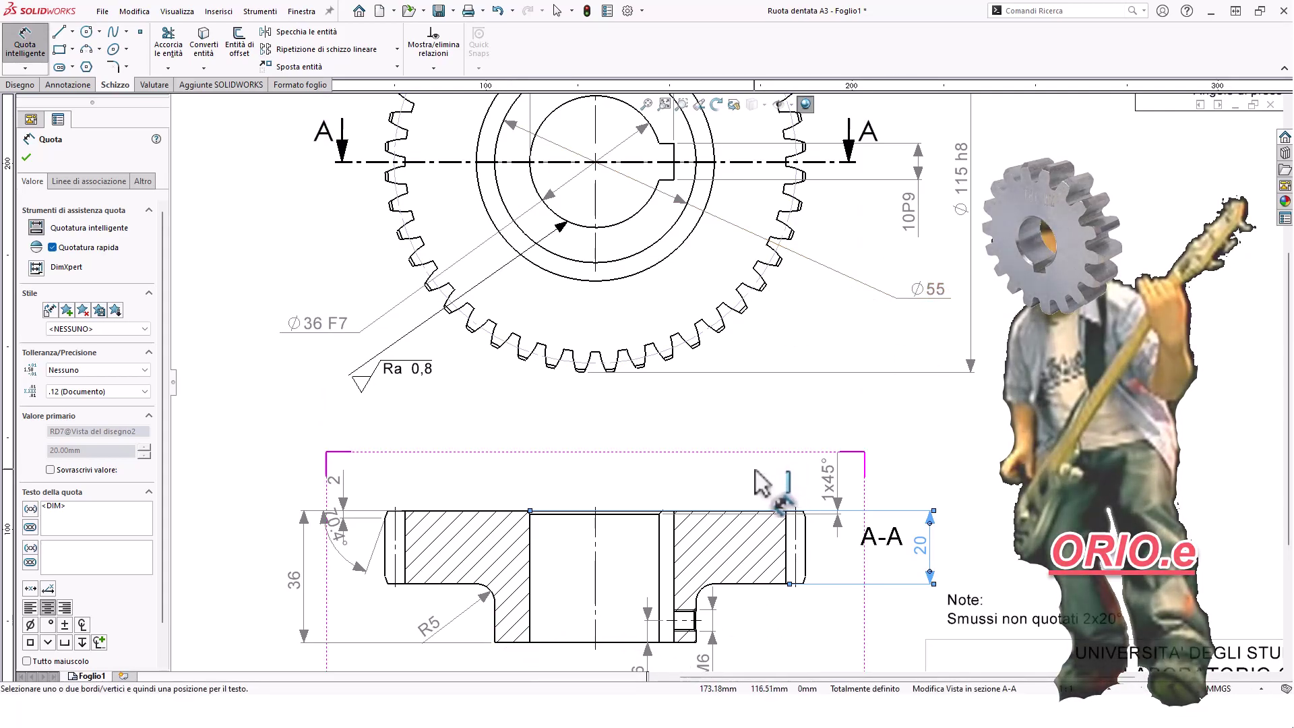
pyautogui.scroll(2, 722, 448)
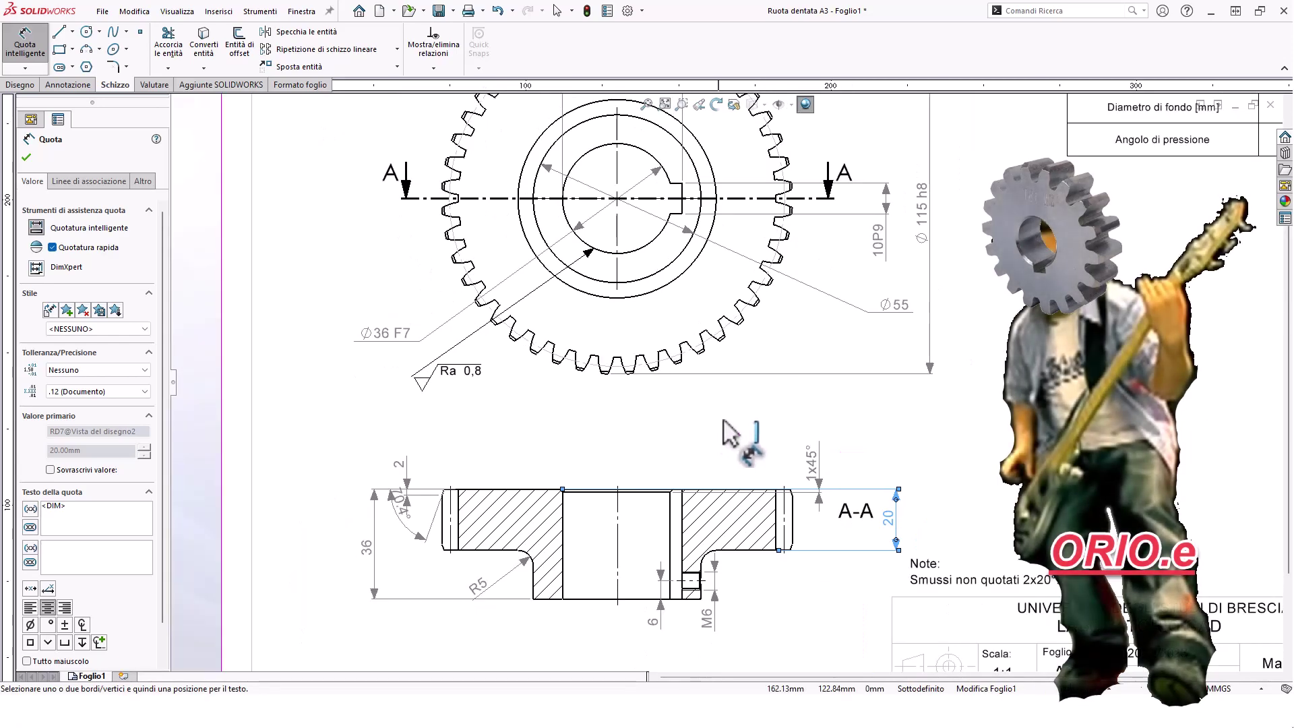
pyautogui.moveTo(738, 440); pyautogui.dragTo(742, 514, button='middle')
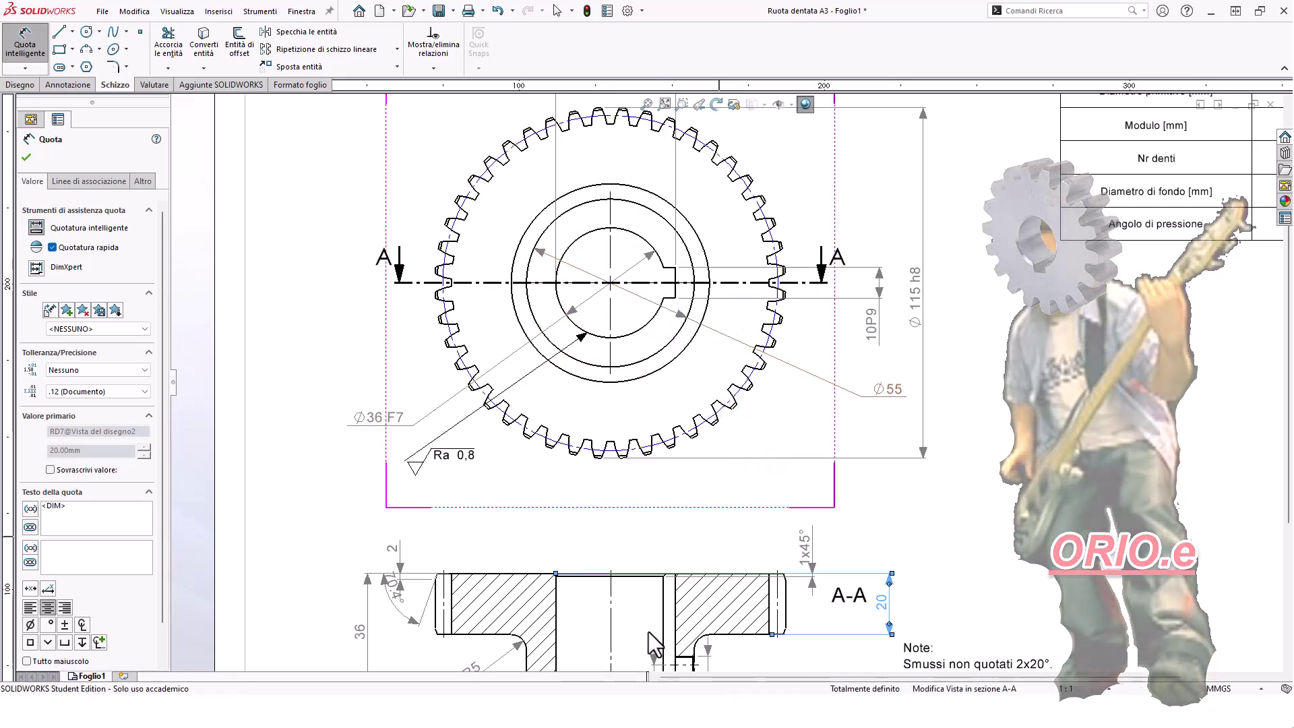
pyautogui.moveTo(654, 643); pyautogui.dragTo(723, 526, button='middle')
pyautogui.moveTo(682, 439); pyautogui.dragTo(689, 531, button='middle')
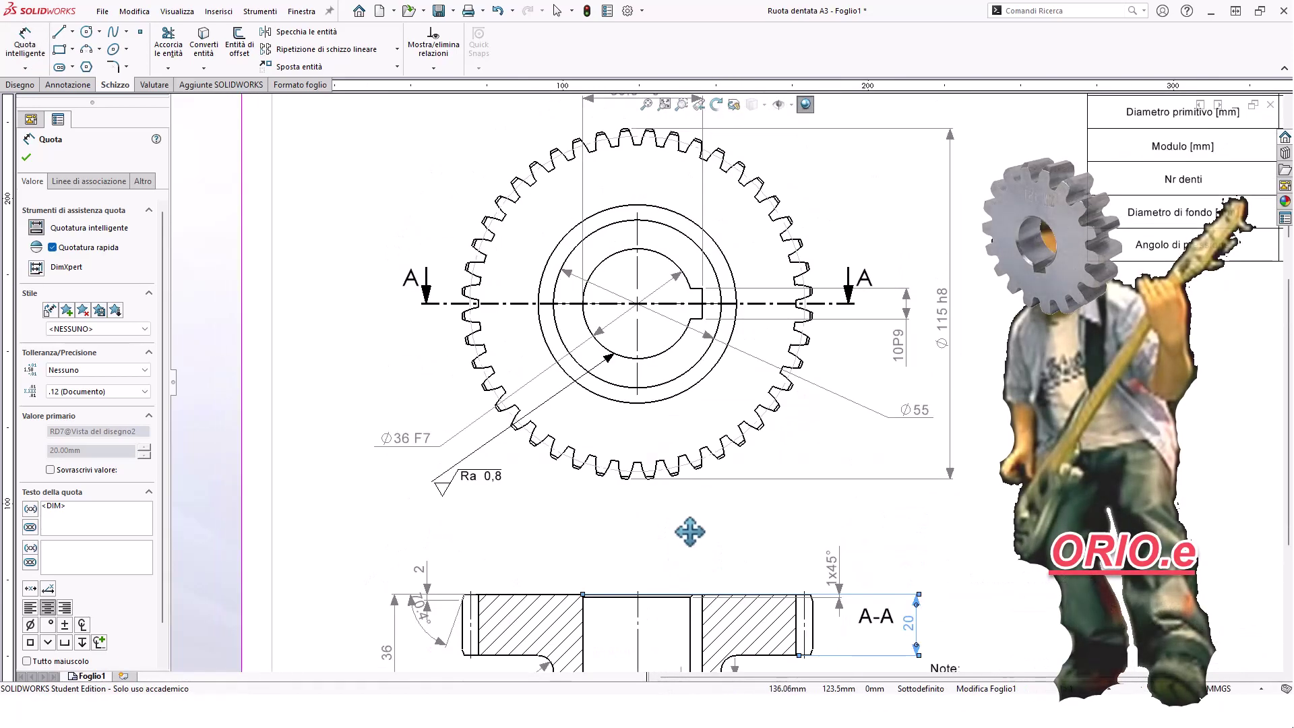